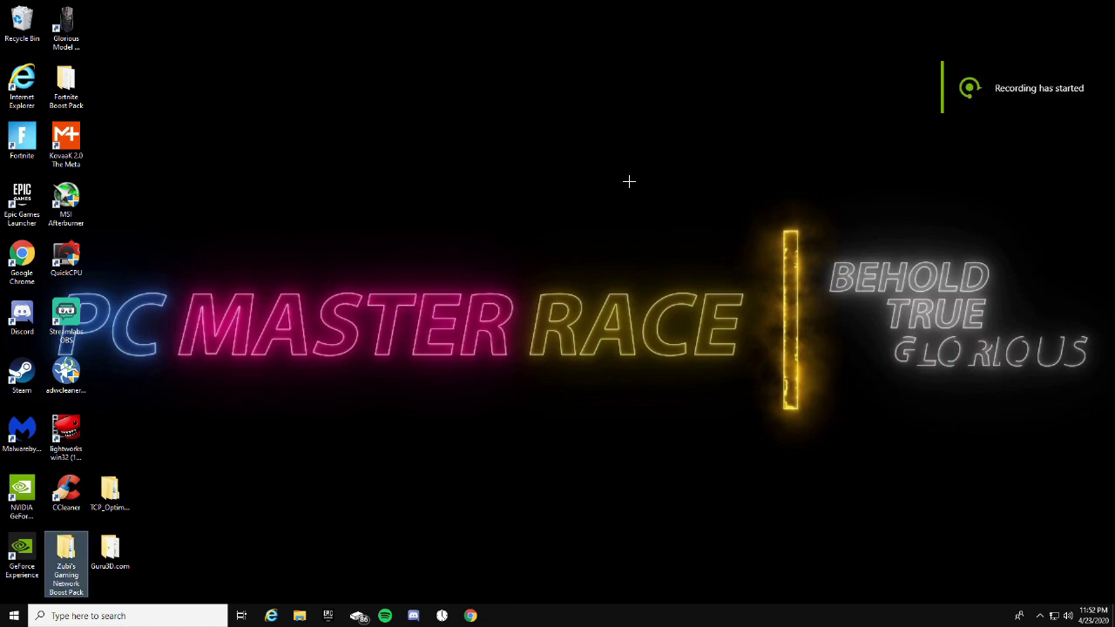
Move the Guru3D.com folder to the middle of the desktop, open it and centre its window.
drag(110, 549, 554, 272)
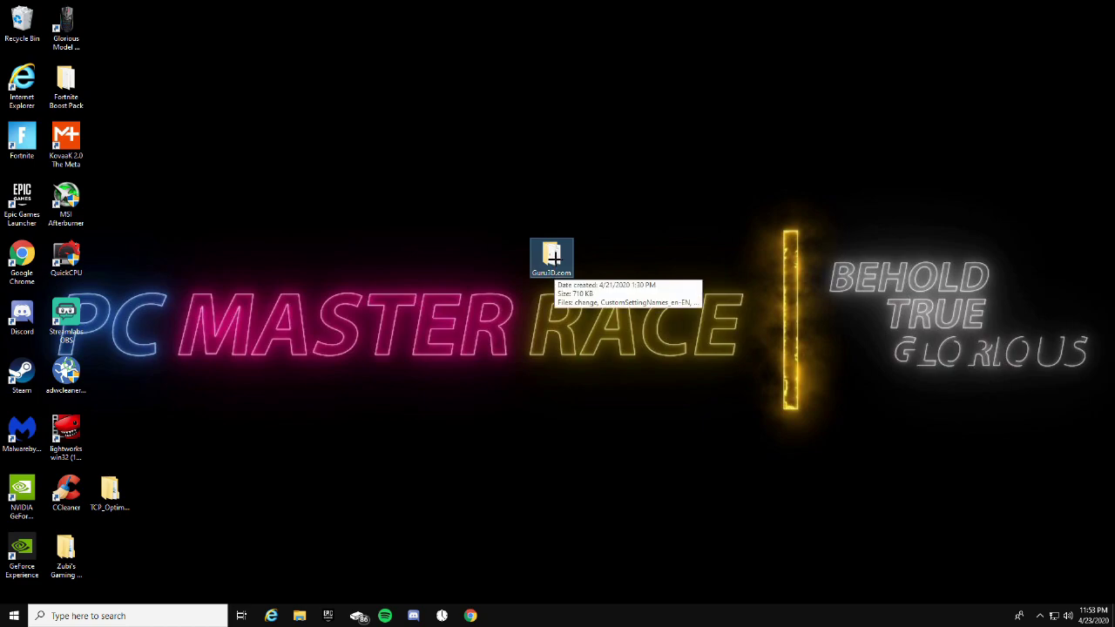
double_click(554, 258)
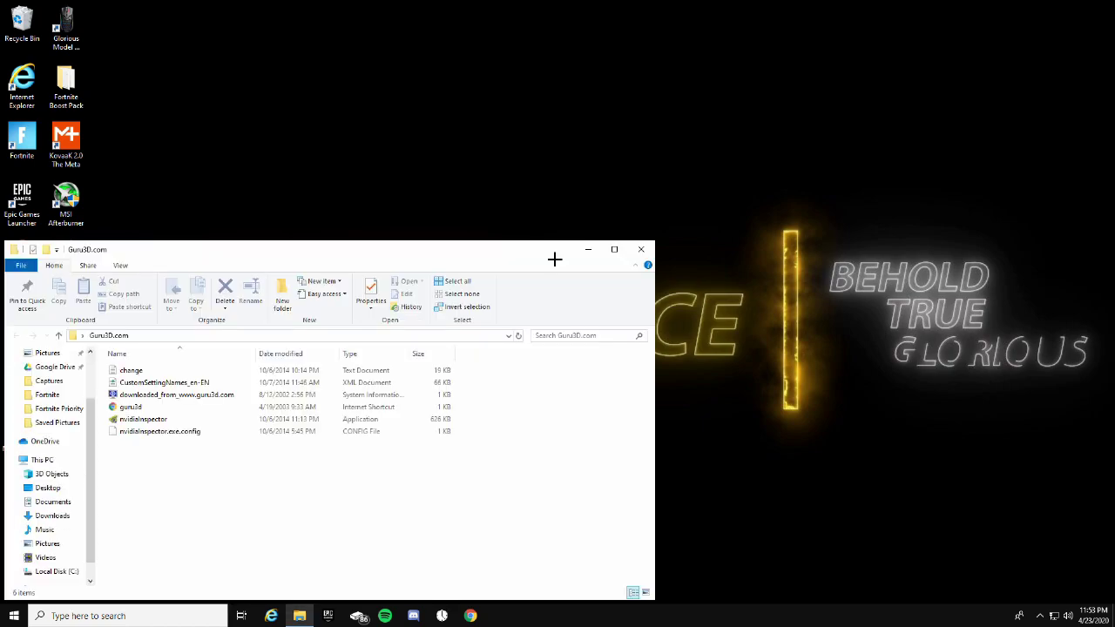
drag(385, 251, 575, 166)
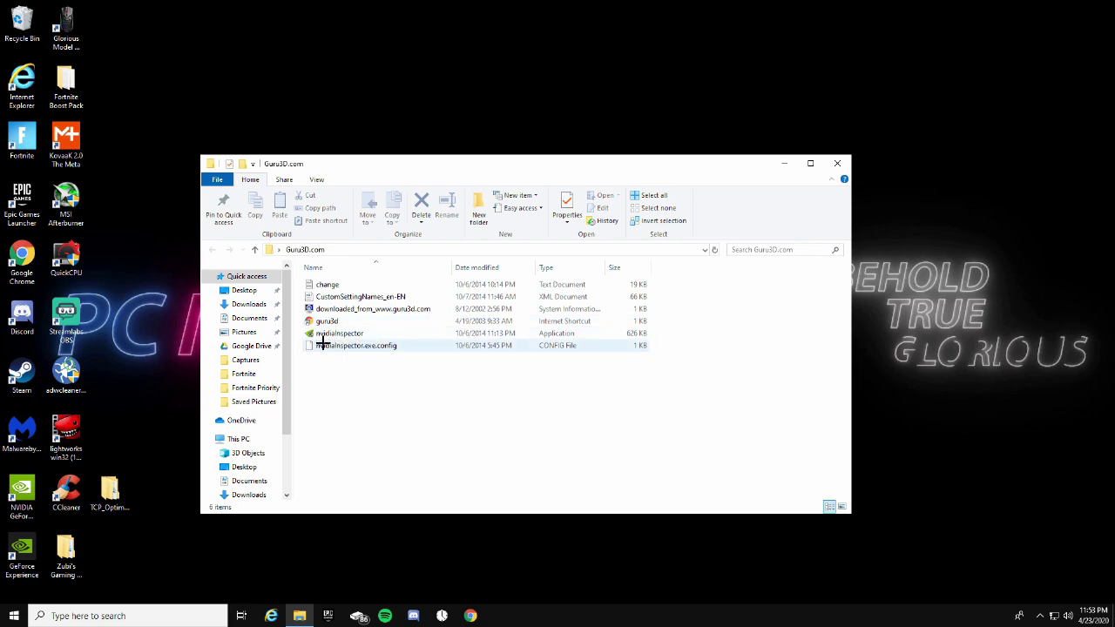
Launch the nvidiaInspector application from the Guru3D.com folder and allow it to make changes to the device.
click(367, 333)
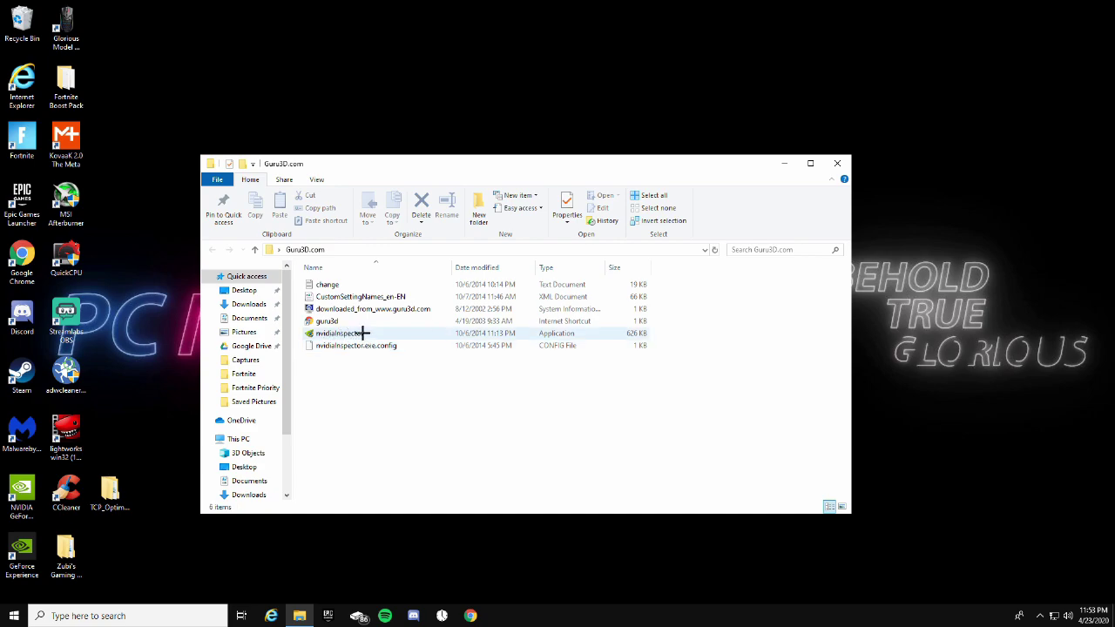
click(312, 345)
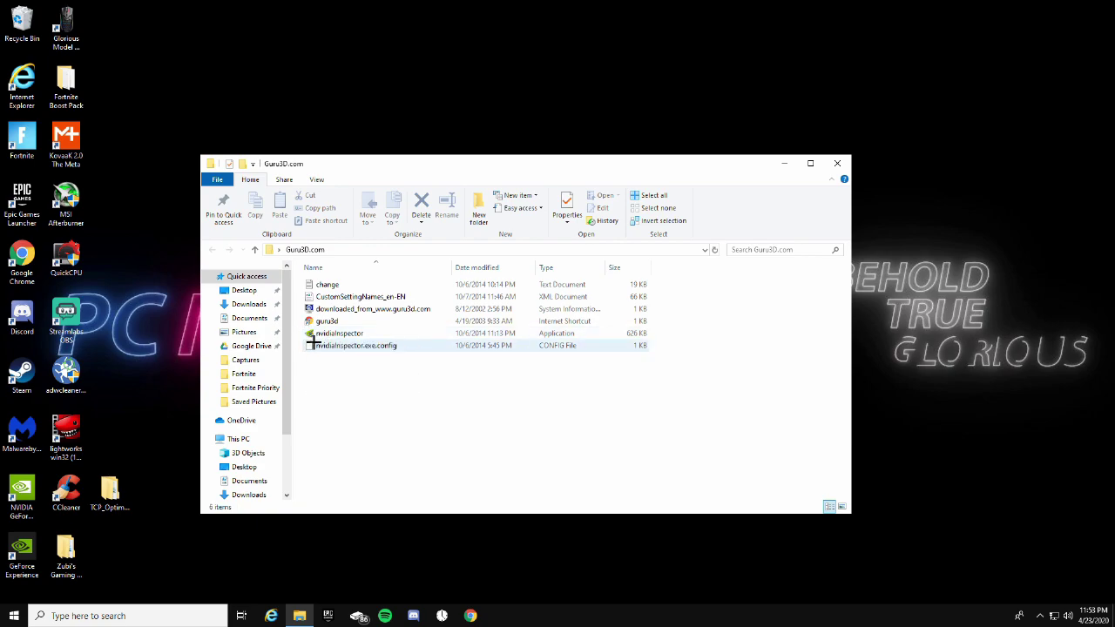
click(340, 333)
double_click(339, 333)
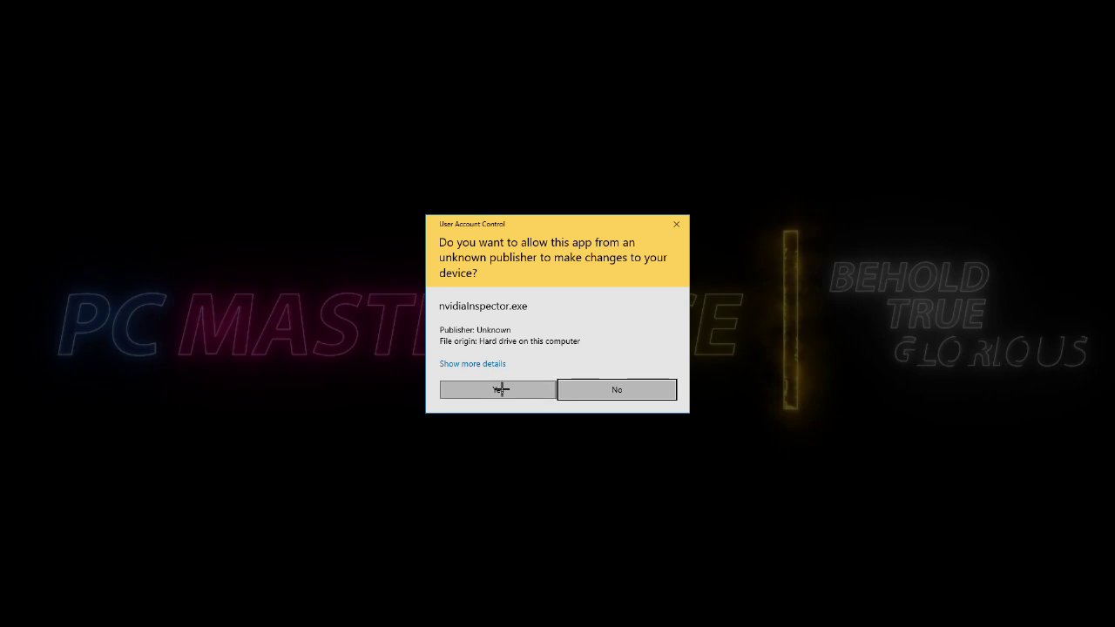
click(500, 390)
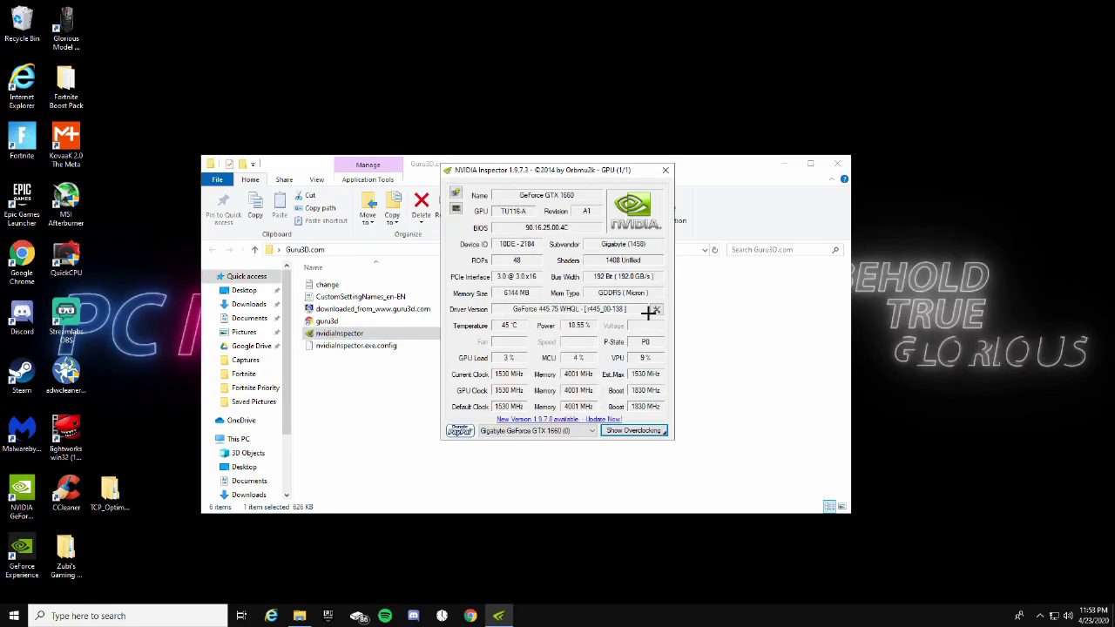
Open the driver profile settings window and move it to the upper middle of the desktop.
click(655, 310)
drag(406, 84, 615, 36)
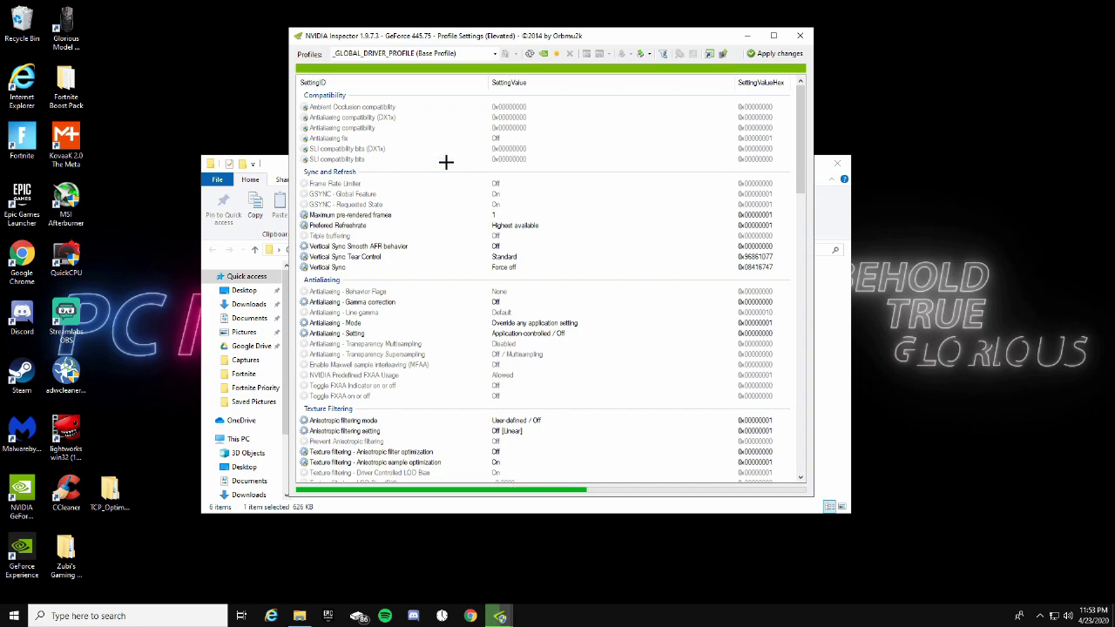
scroll(449, 181, down, 1)
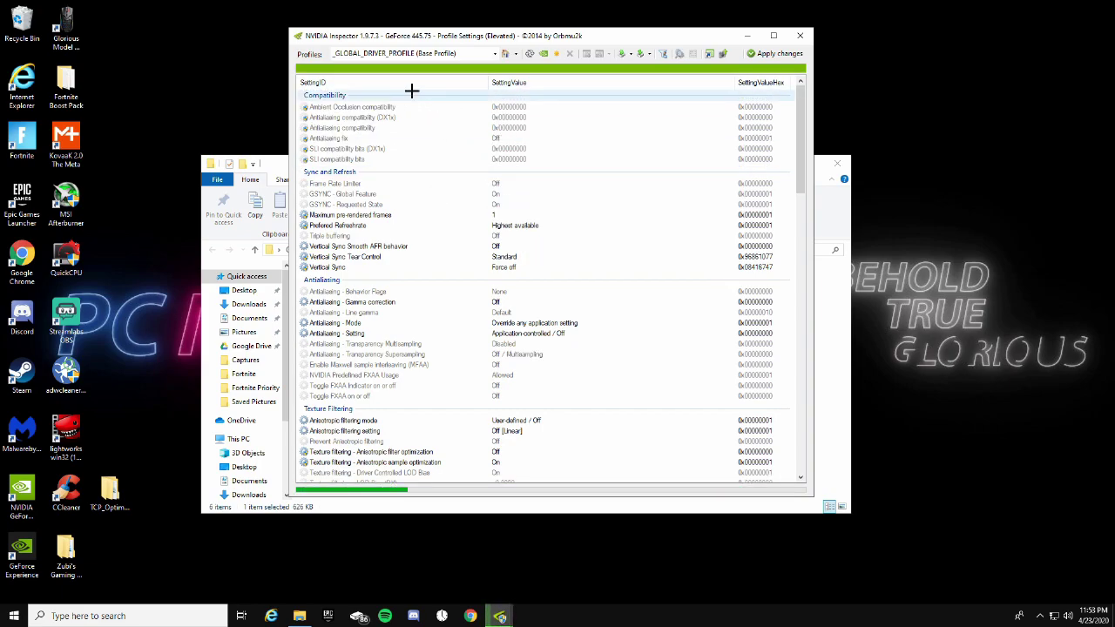
Load the Fortnite profile in place of the global driver profile.
click(460, 55)
key(BackSpace)
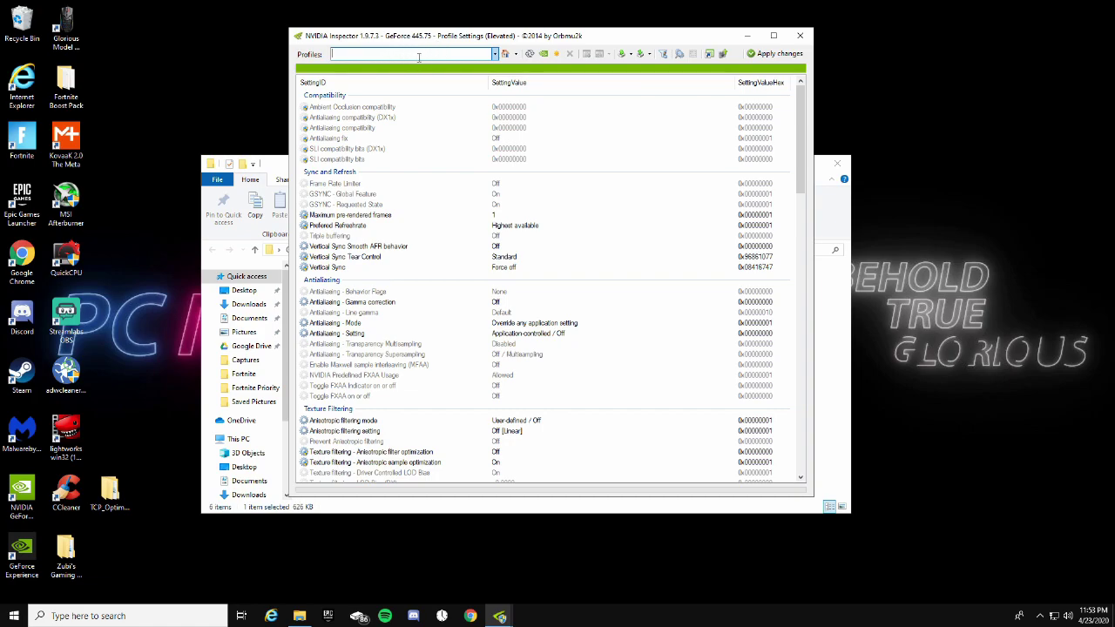
text(F)
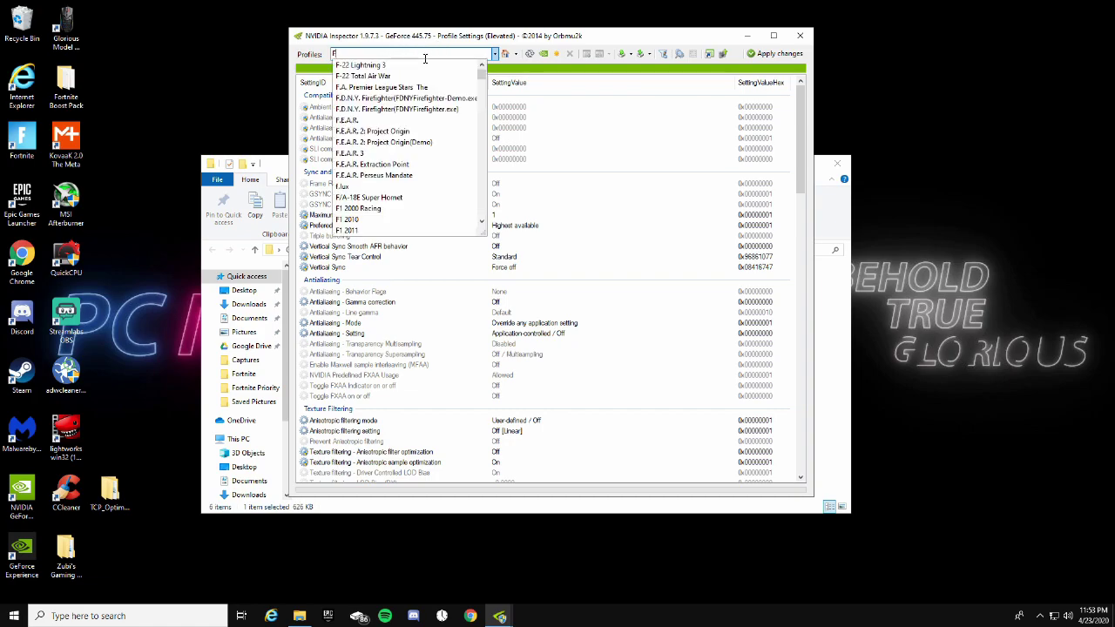
text(ortnite)
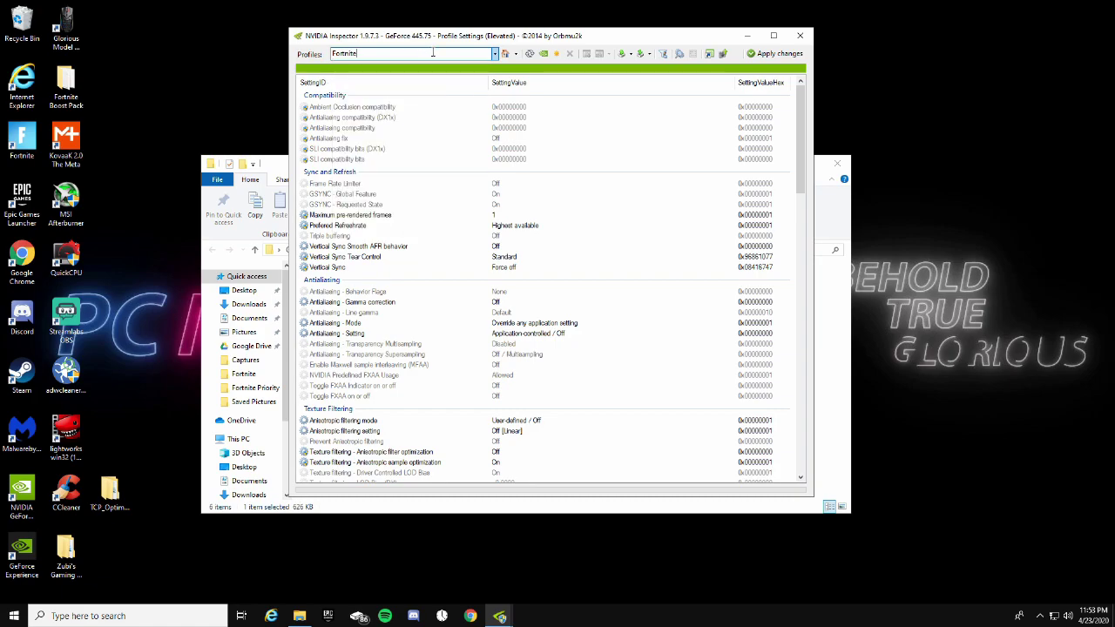
key(Return)
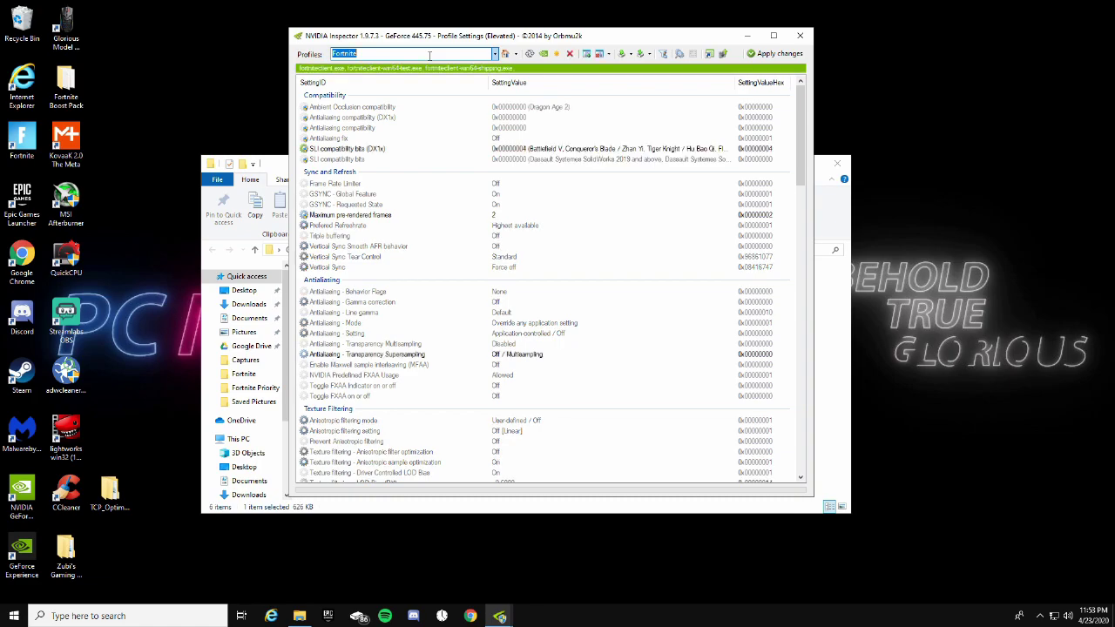
Examine the values available for Maximum pre-rendered frames without picking a different one.
scroll(527, 162, down, 2)
scroll(527, 161, up, 2)
click(502, 214)
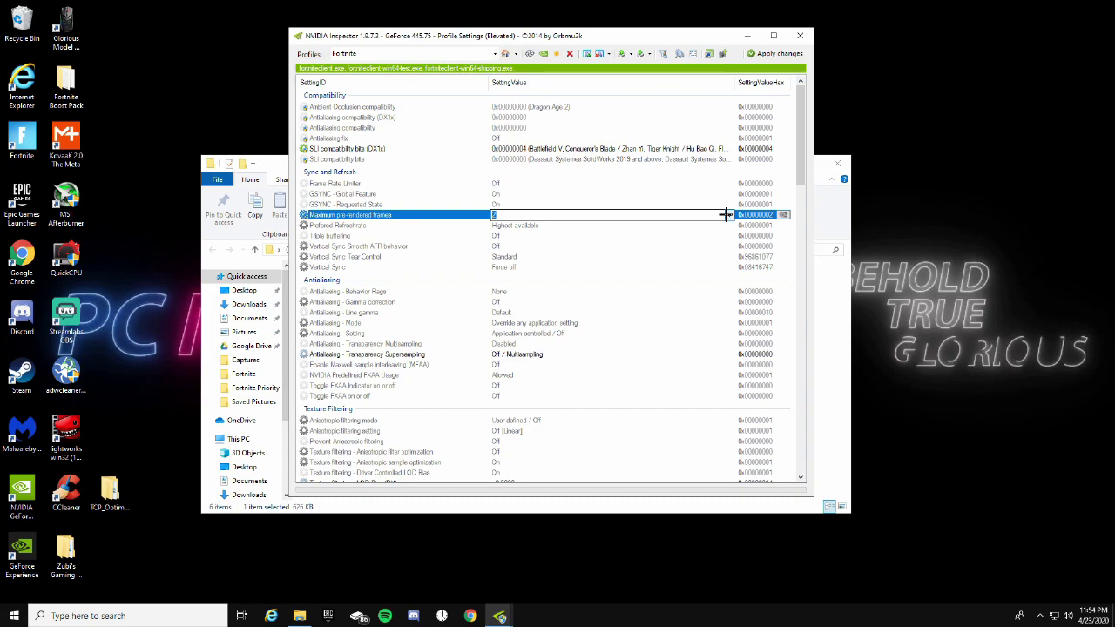
click(712, 215)
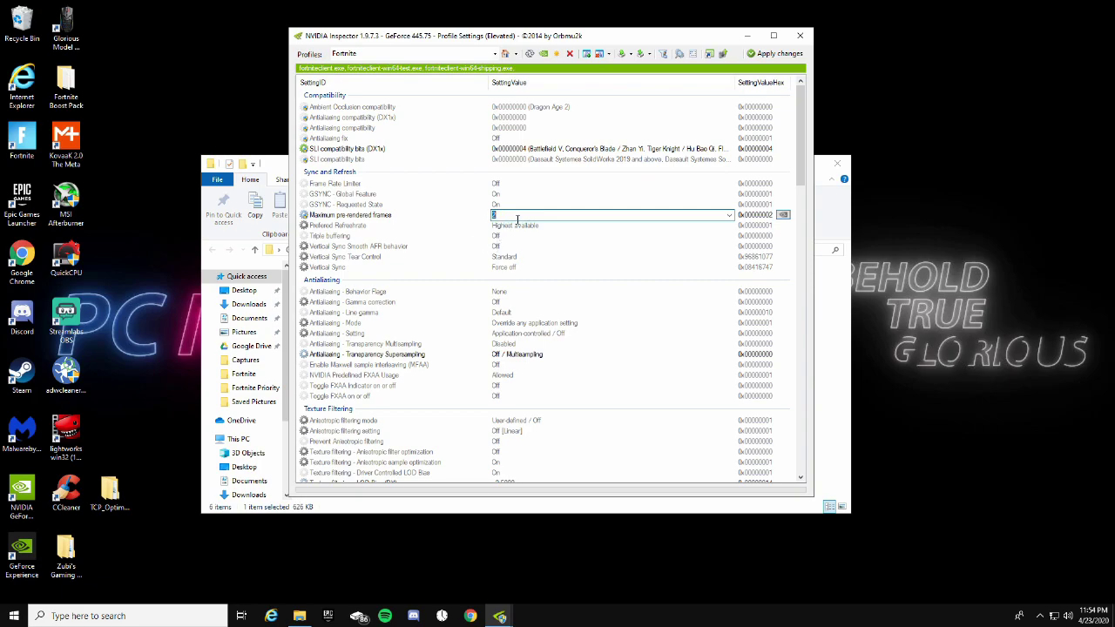
click(732, 215)
click(729, 215)
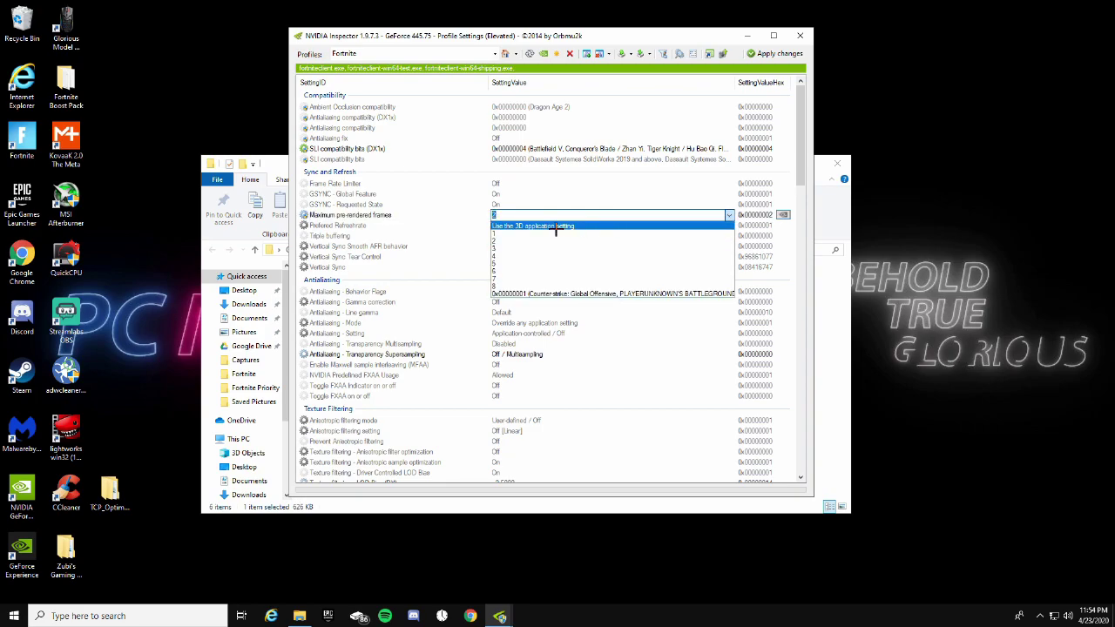
click(730, 214)
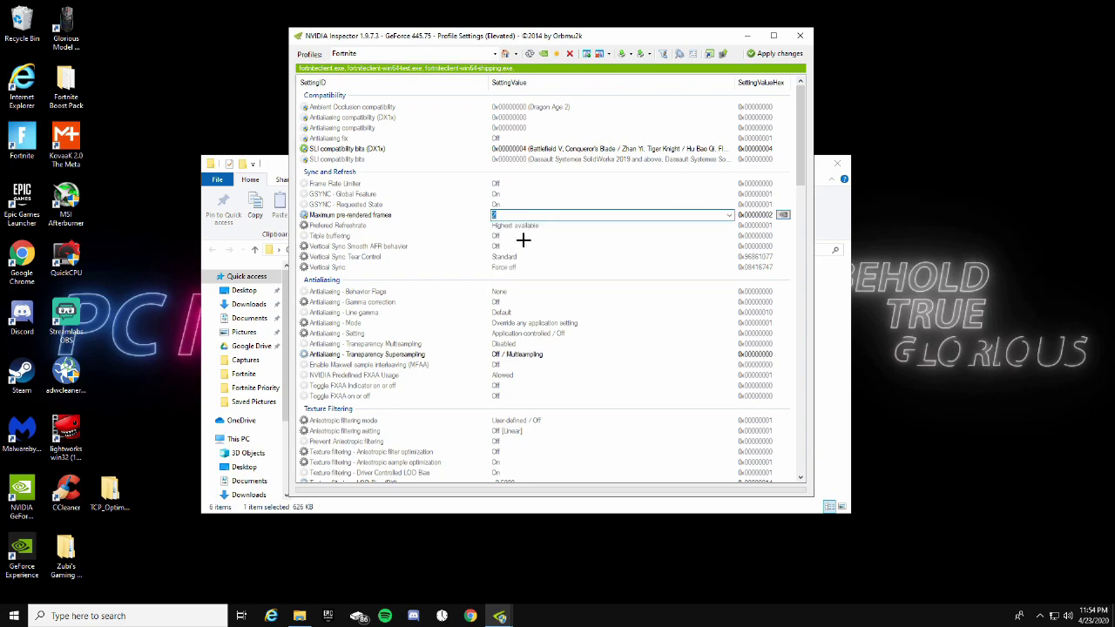
Set Antialiasing - Transparency Supersampling to Off / Multisampling in the Fortnite profile.
scroll(533, 296, down, 1)
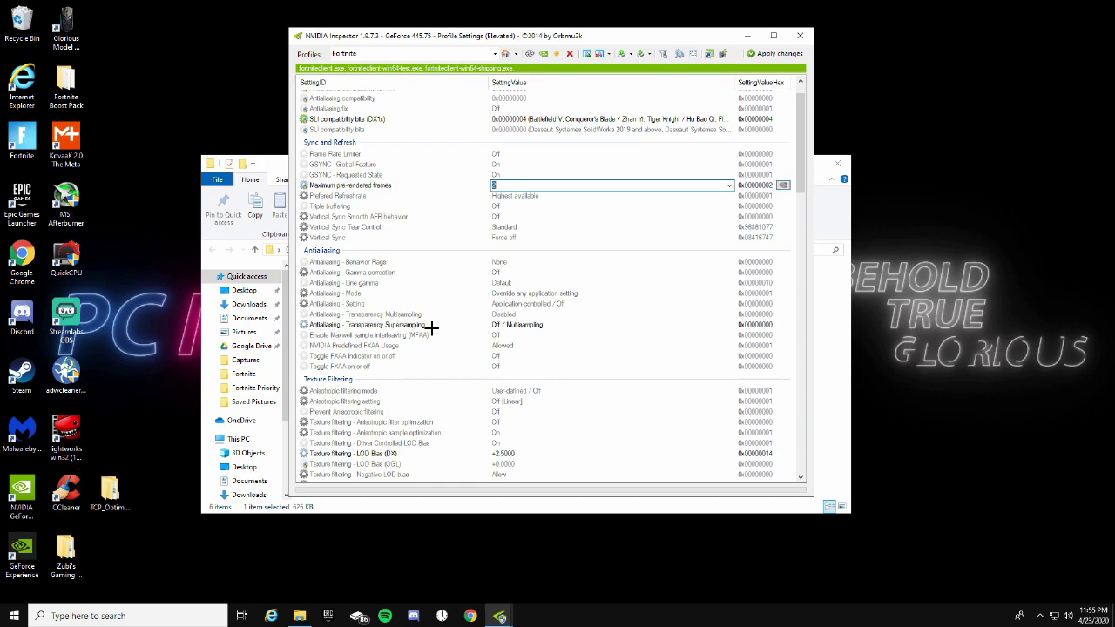
click(556, 326)
click(730, 324)
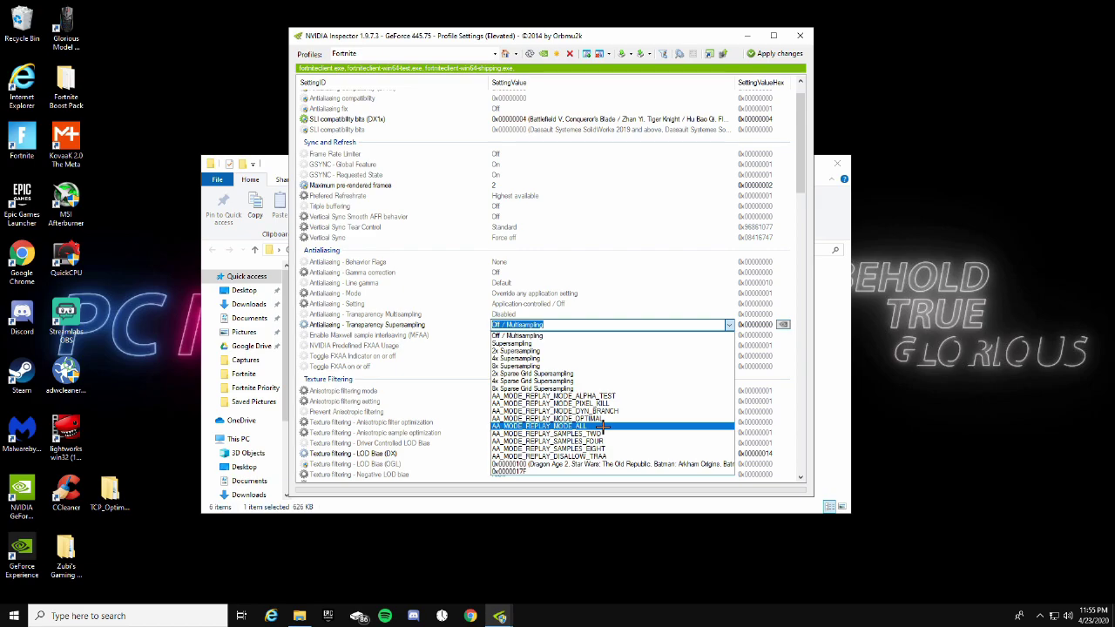
click(617, 333)
Examine the range of values offered for Texture filtering - LOD Bias (DX) without picking a different one.
scroll(616, 346, down, 1)
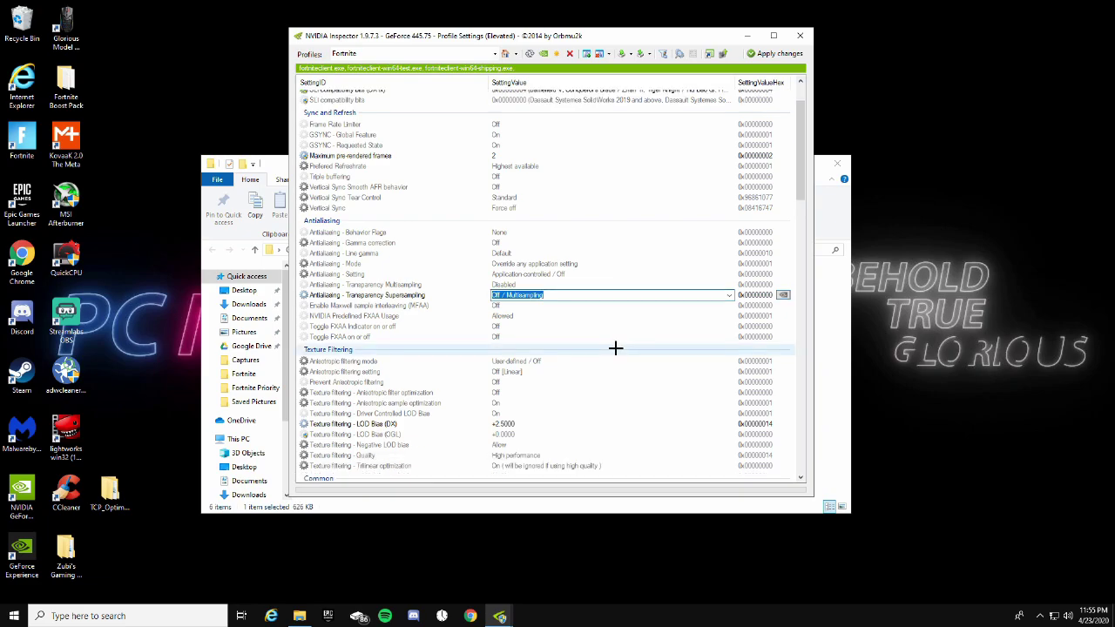
scroll(615, 347, down, 2)
scroll(515, 351, down, 2)
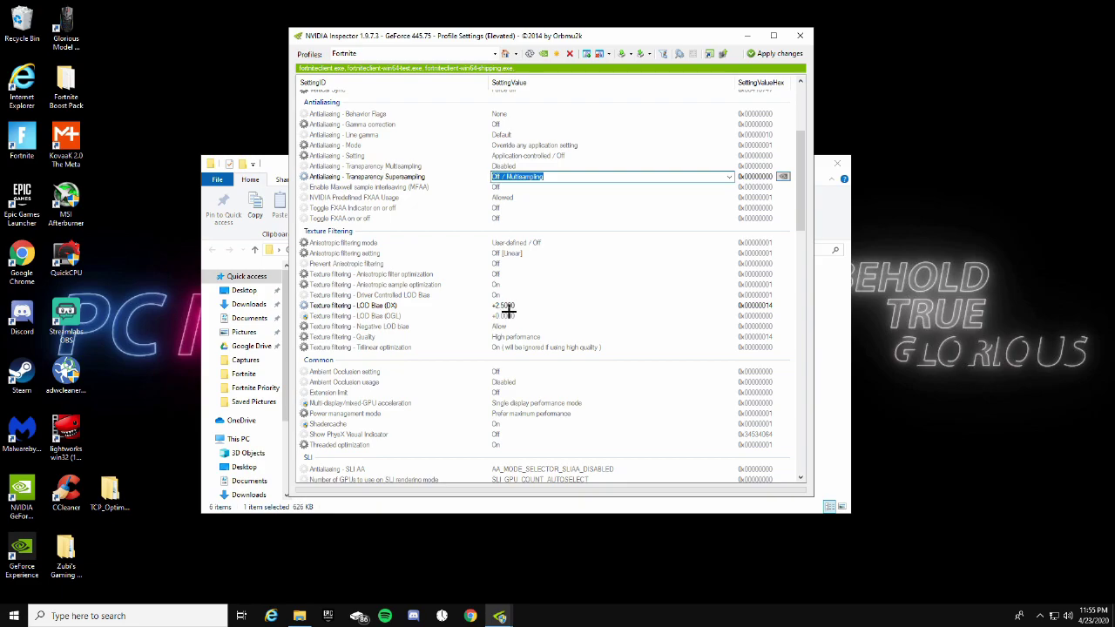
click(578, 311)
click(729, 305)
scroll(732, 341, up, 6)
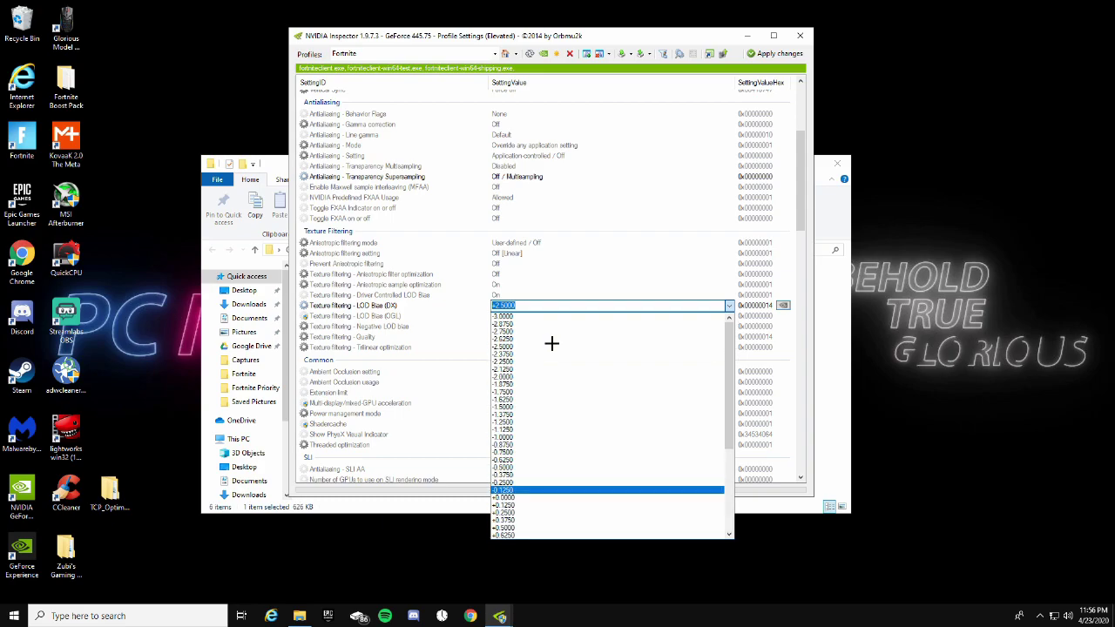
scroll(552, 343, down, 6)
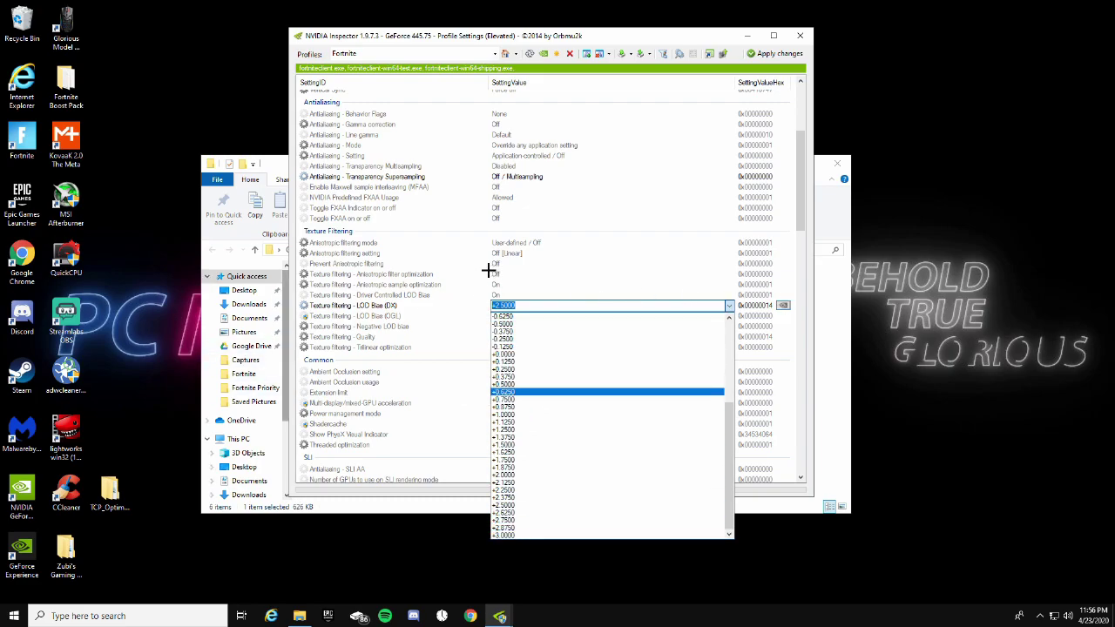
click(649, 304)
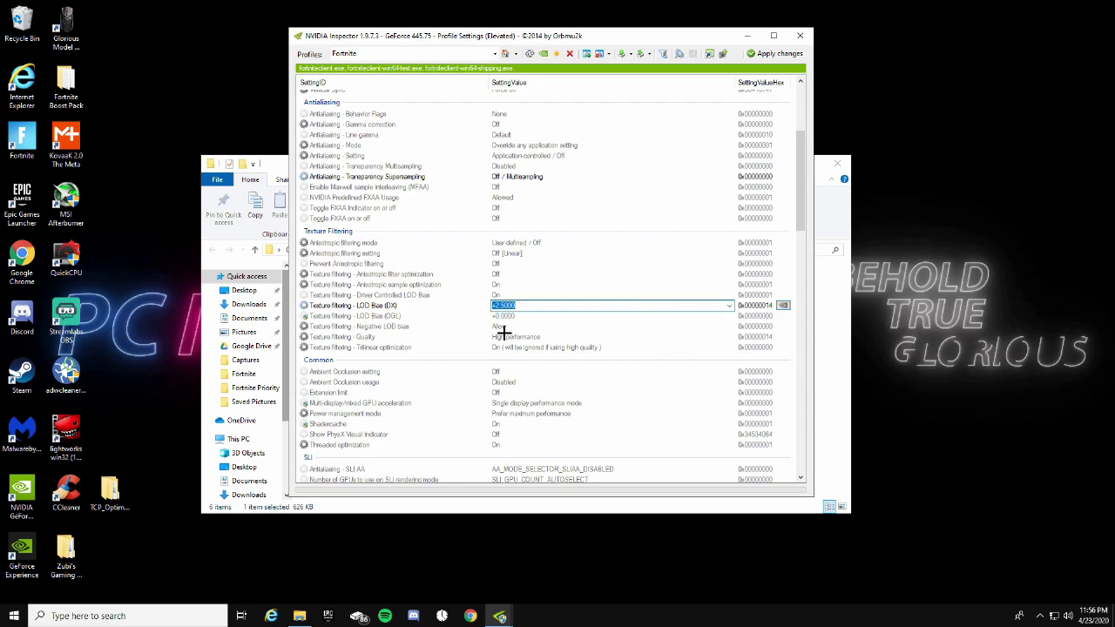
Set Texture filtering - Quality to High performance and apply the changes to the Fortnite profile.
scroll(503, 332, down, 1)
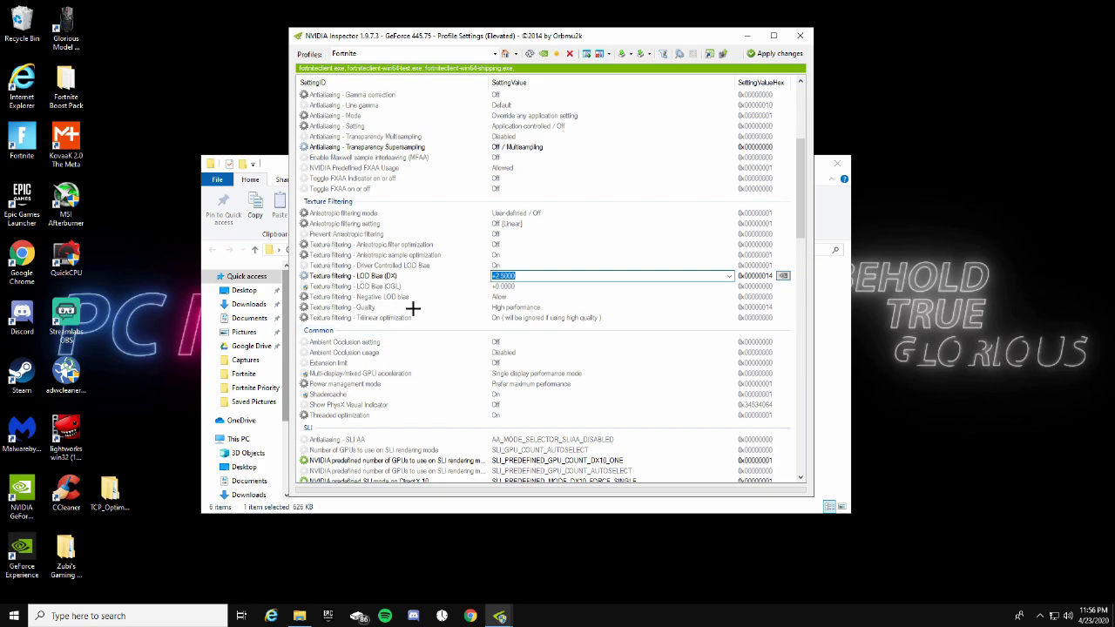
click(531, 308)
click(728, 308)
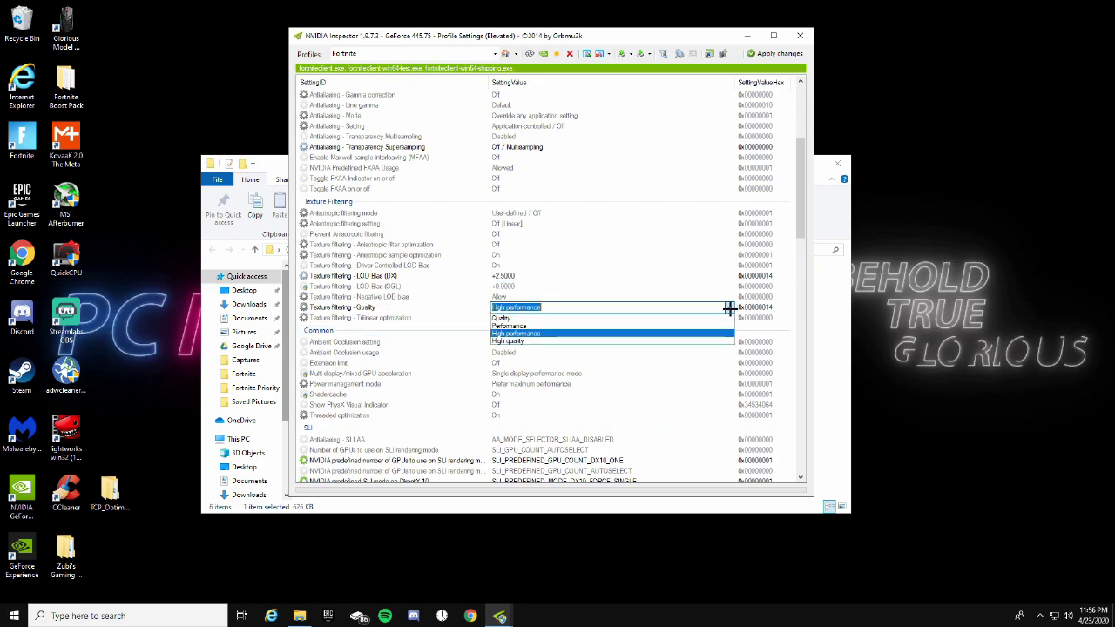
click(586, 334)
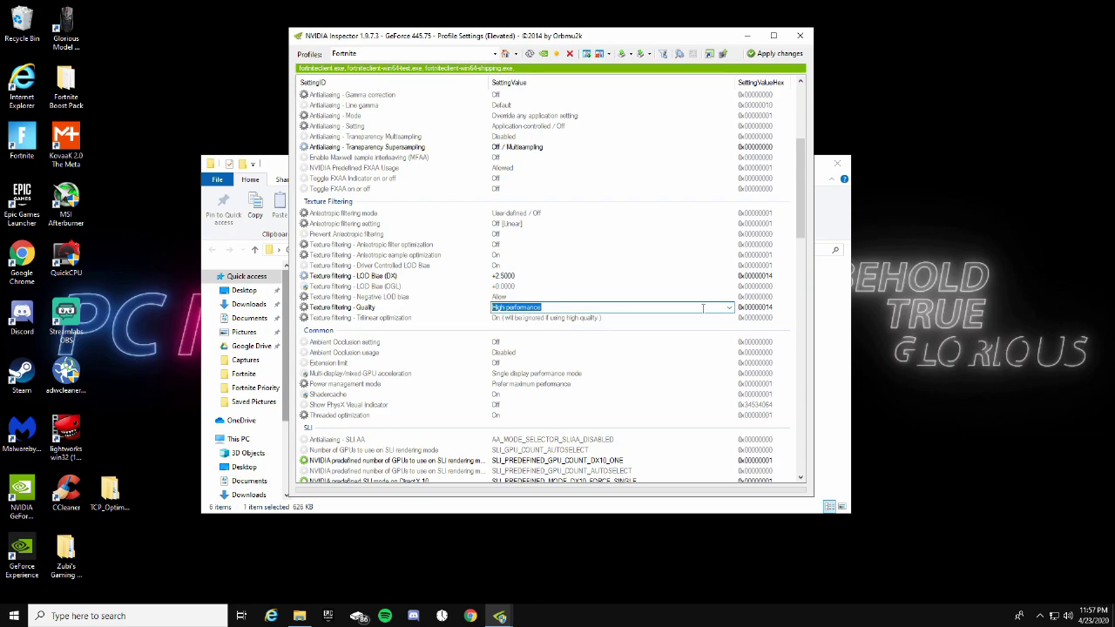
scroll(692, 321, down, 3)
scroll(687, 324, up, 6)
scroll(692, 218, up, 5)
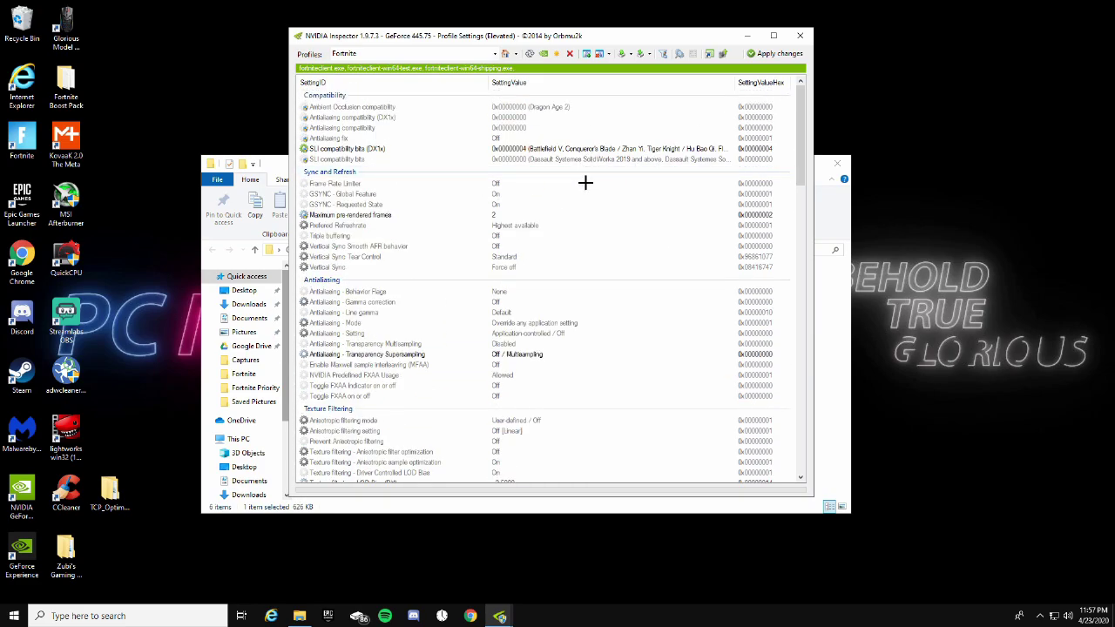
click(778, 55)
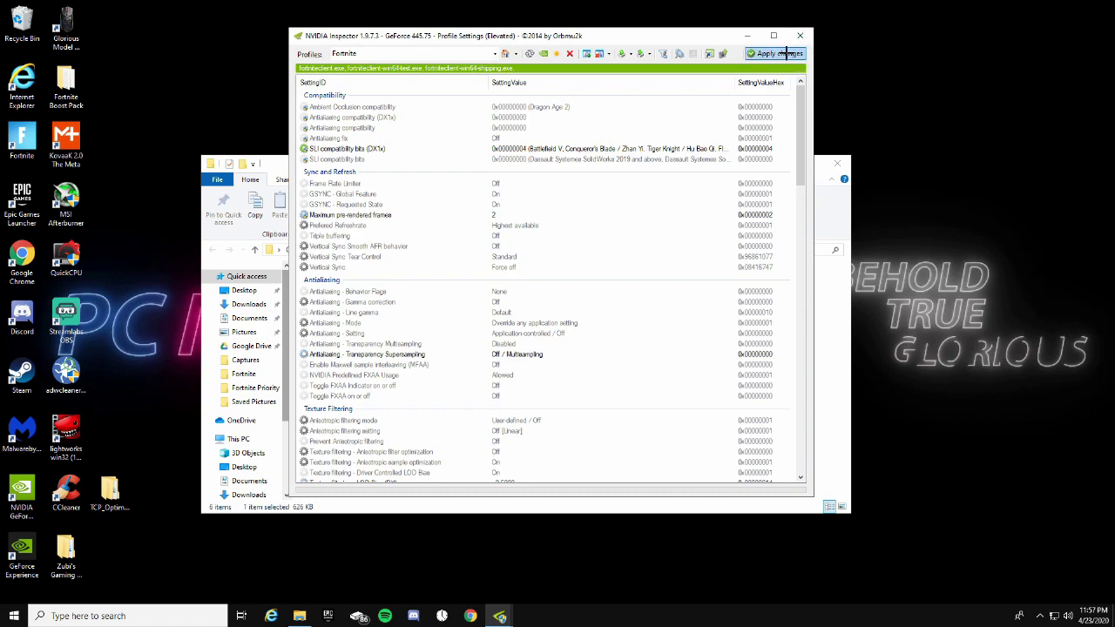
click(787, 55)
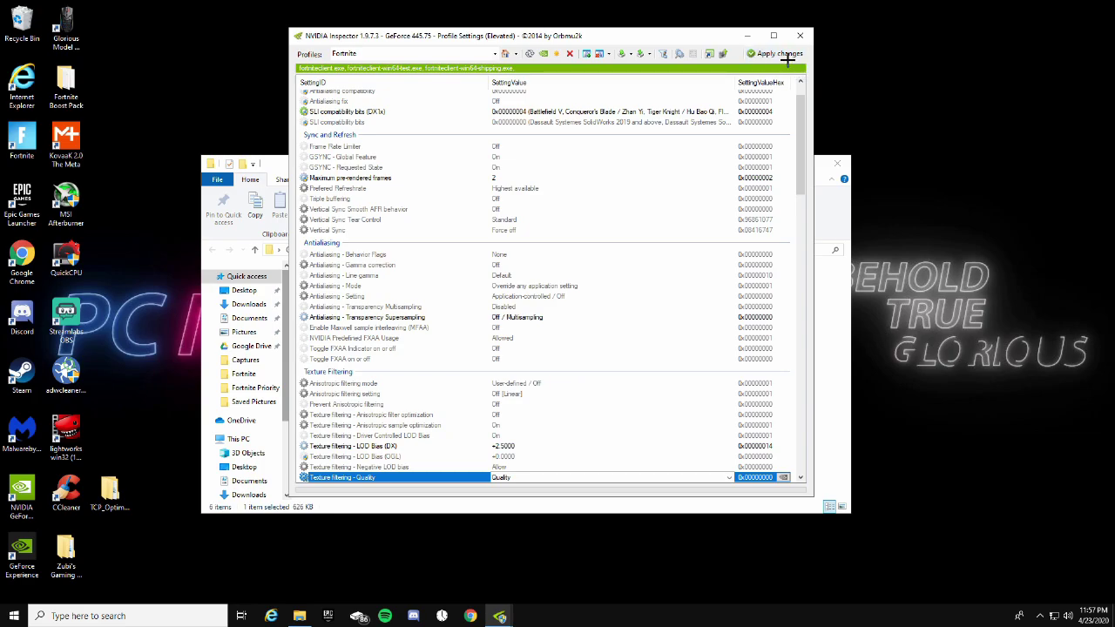
Change Texture filtering - Quality back to High performance, apply the change and close the profile settings window.
scroll(664, 247, down, 4)
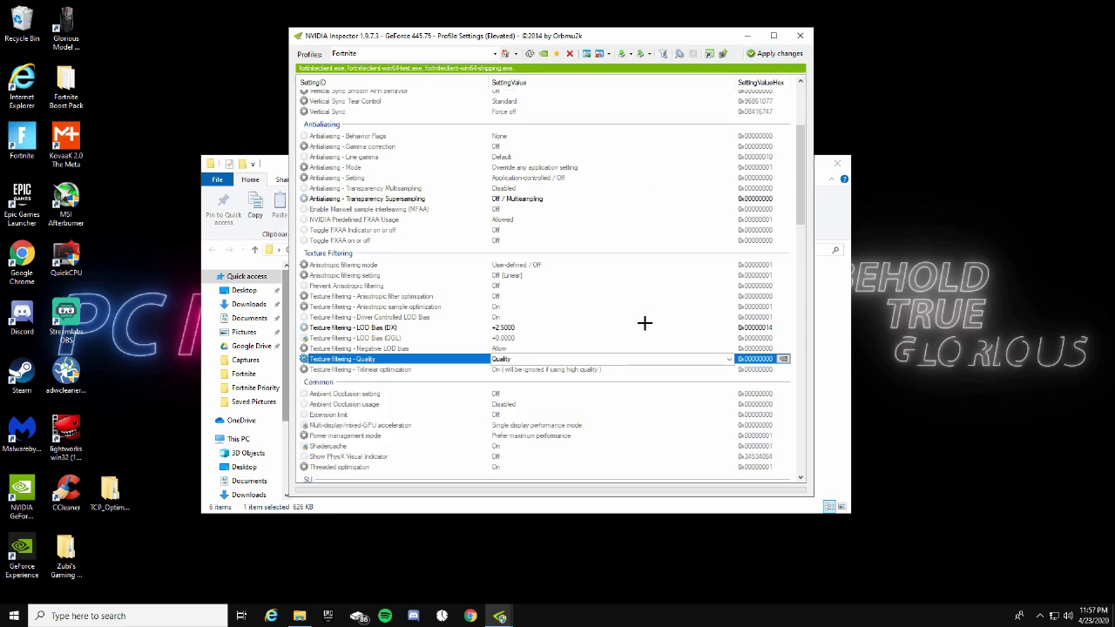
click(729, 359)
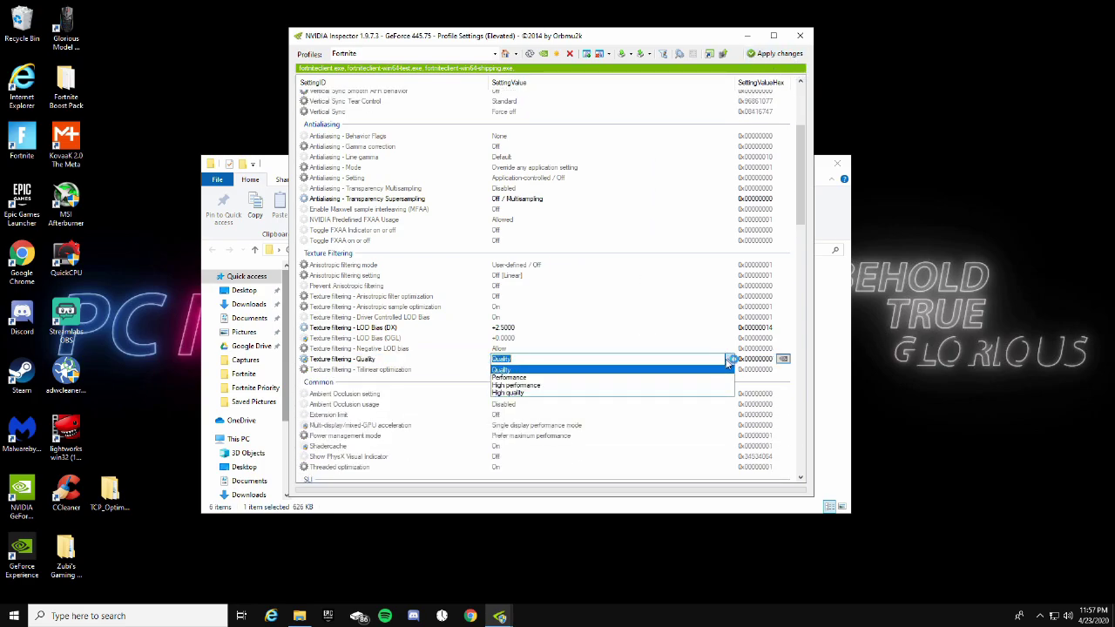
click(638, 385)
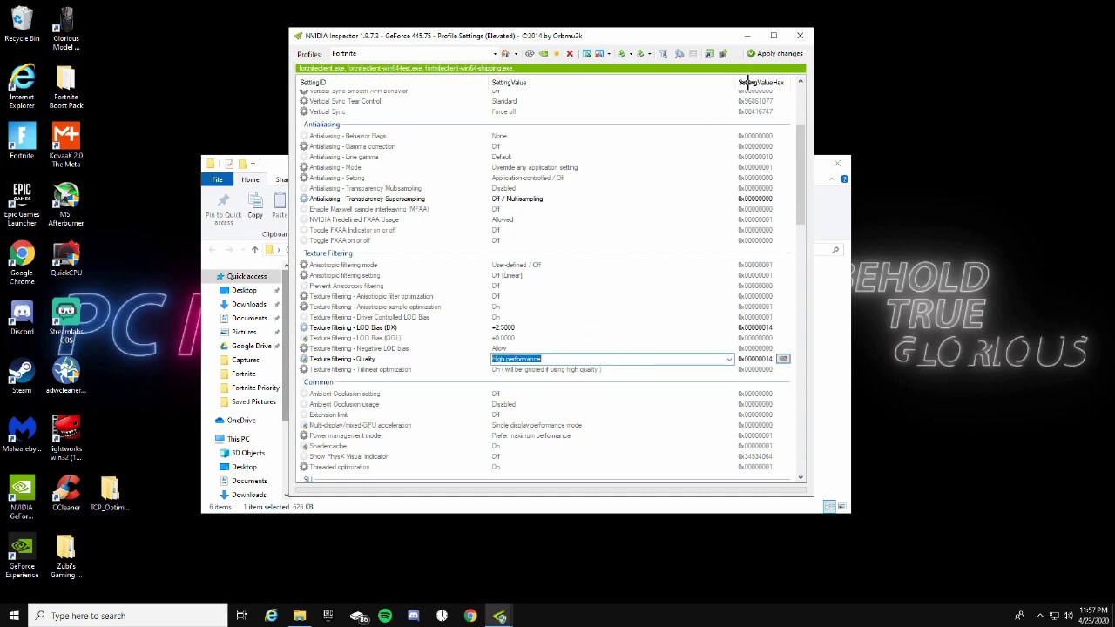
click(774, 54)
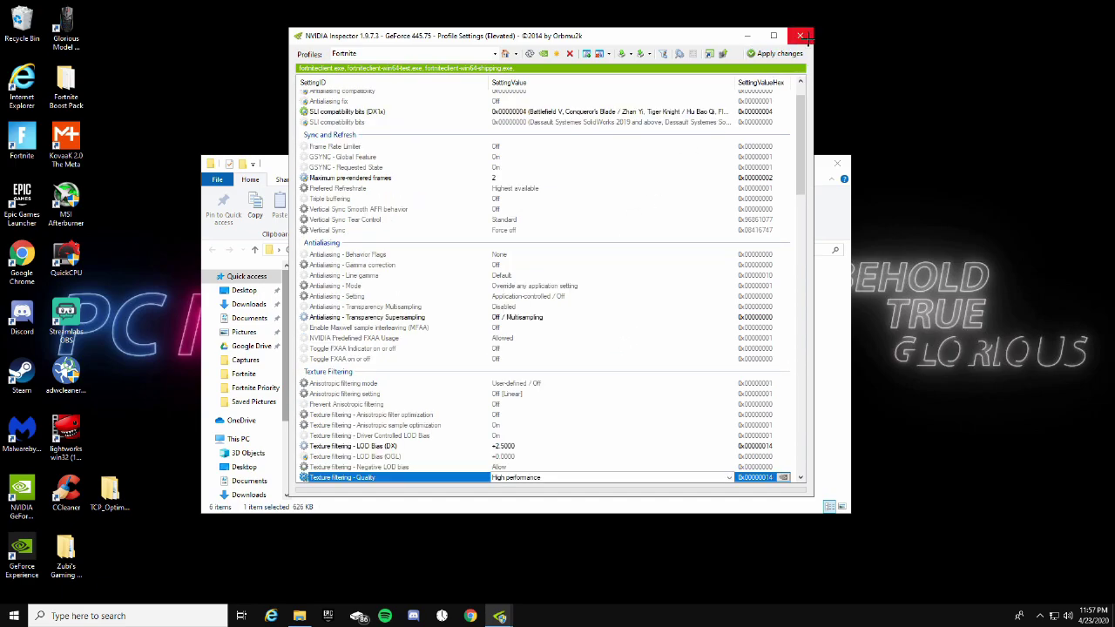
click(805, 38)
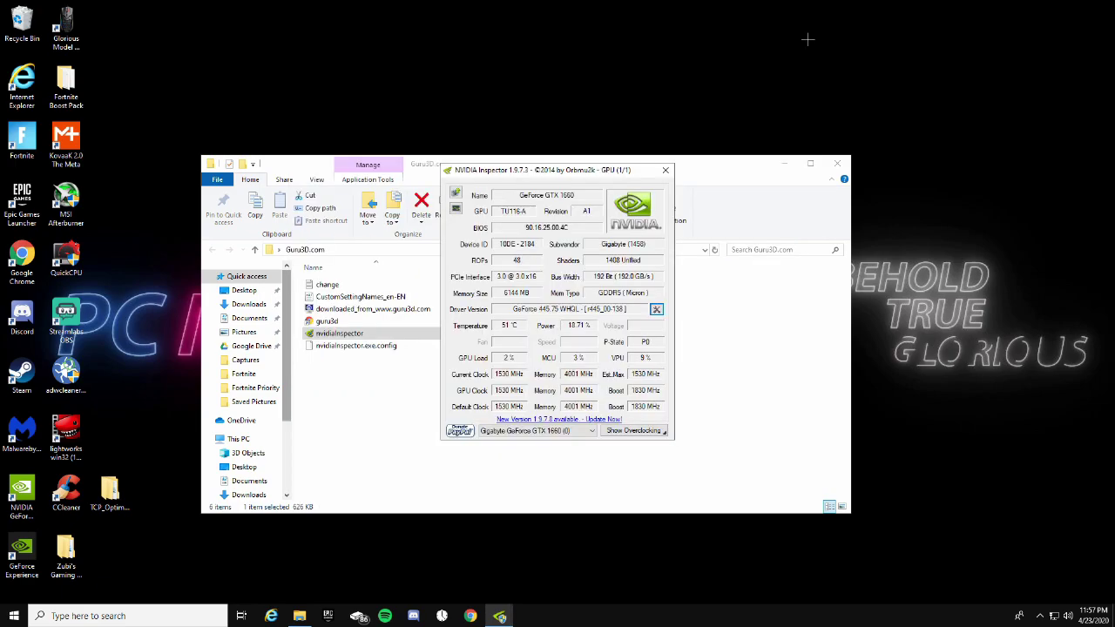
Close NVIDIA Inspector and its folder window, and place the Guru3D.com folder below the TCP Optimizer folder on the desktop.
click(666, 171)
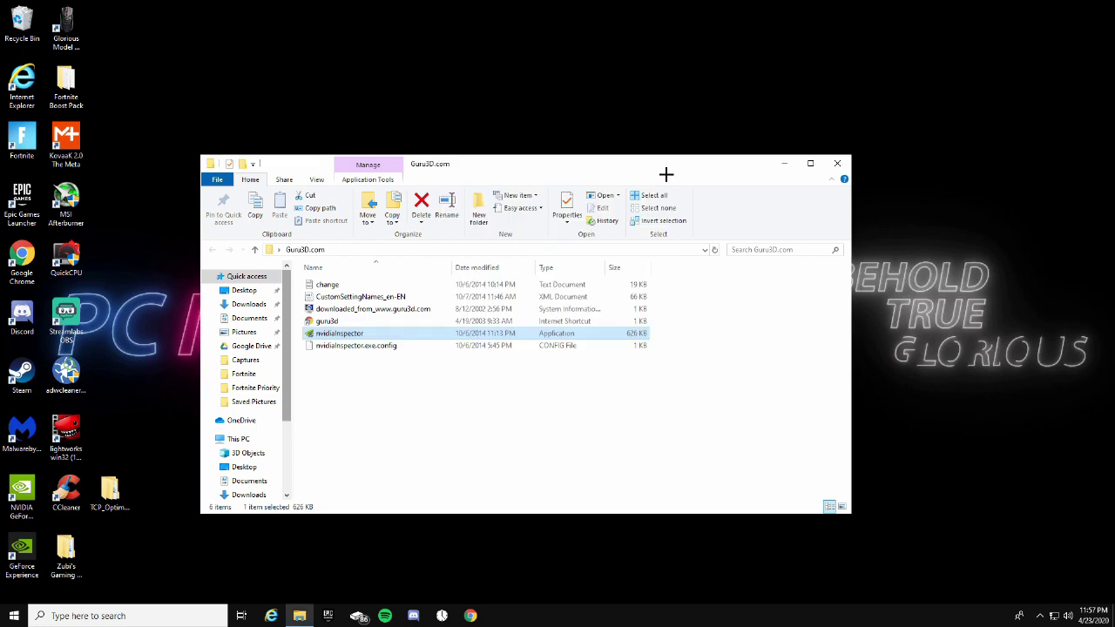
click(838, 163)
drag(547, 263, 101, 566)
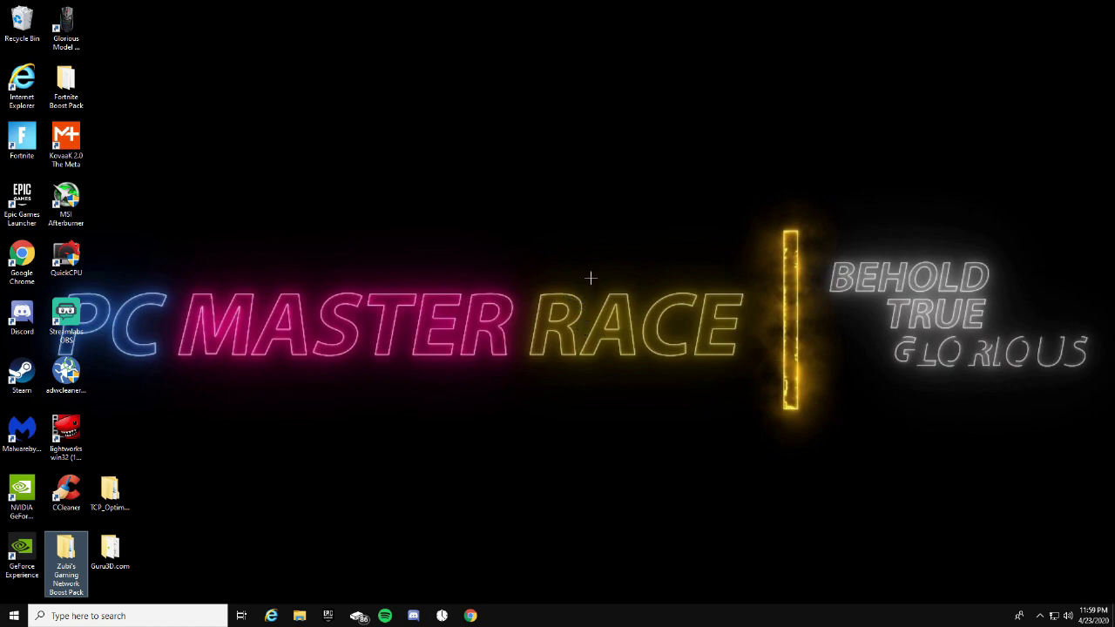
Open NVIDIA Control Panel from the desktop and move its window clear of the desktop icons.
right_click(575, 226)
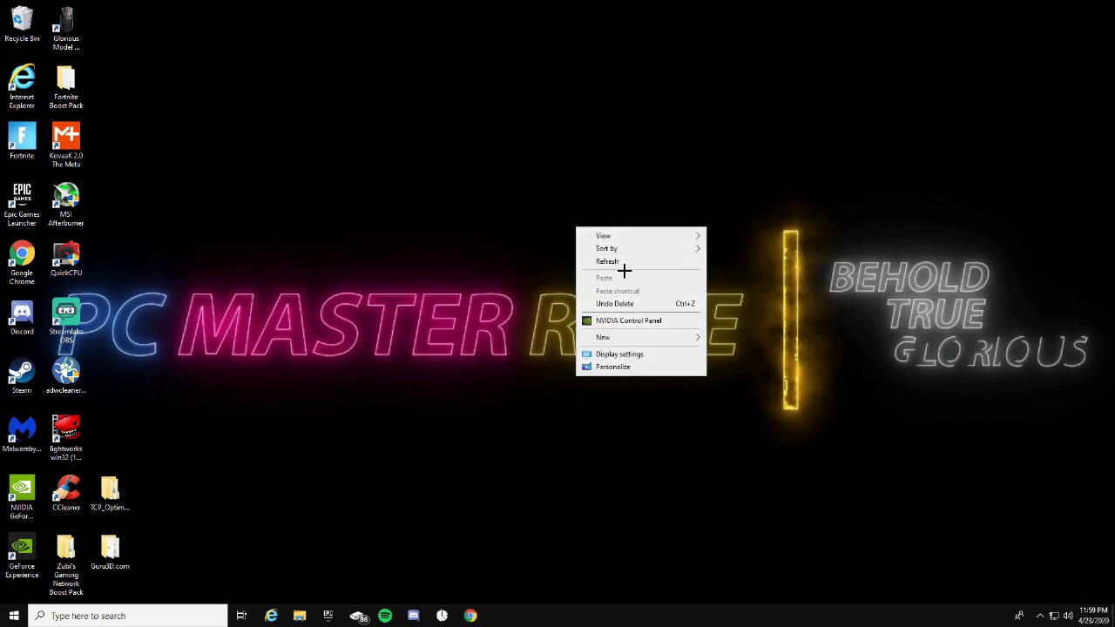
click(656, 321)
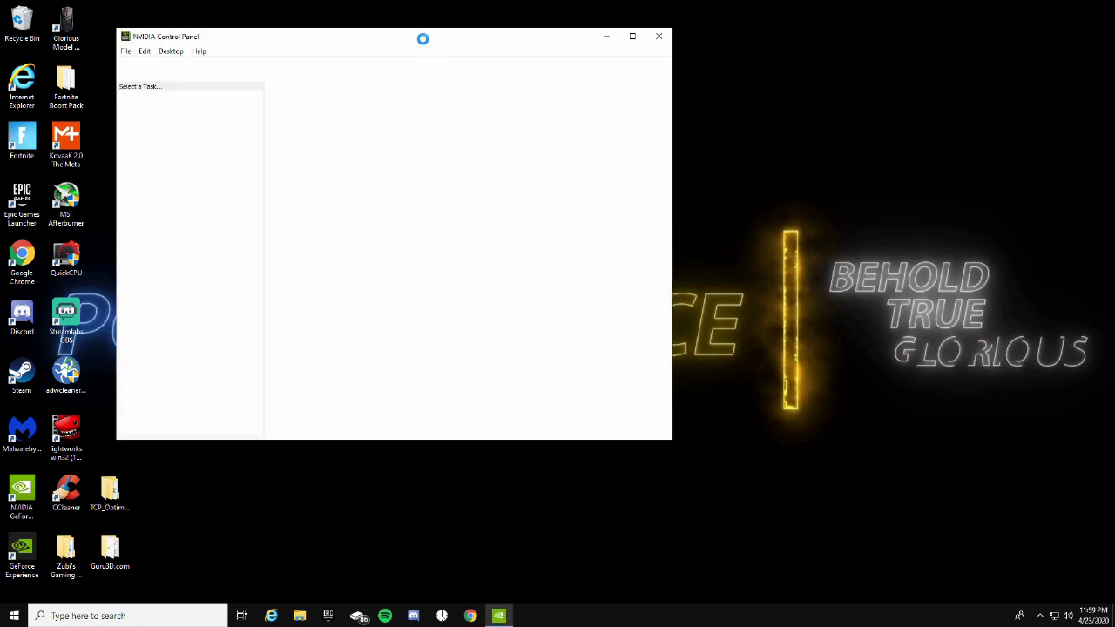
drag(438, 37, 694, 39)
drag(607, 35, 514, 36)
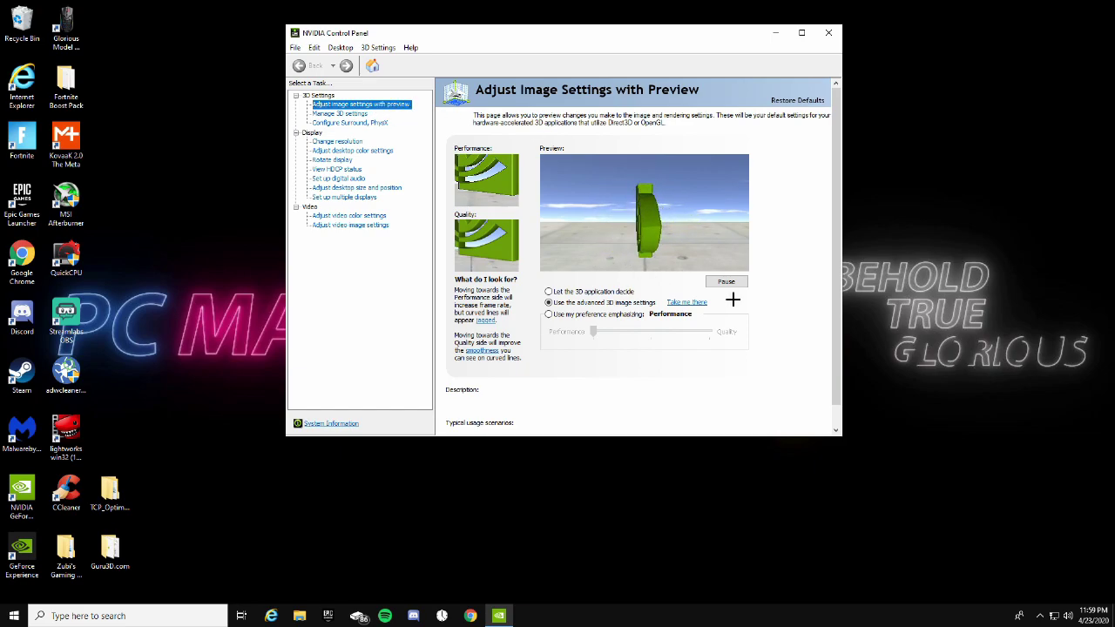
Set the image settings to "Use my preference emphasizing: Performance", apply the change and close NVIDIA Control Panel.
click(549, 292)
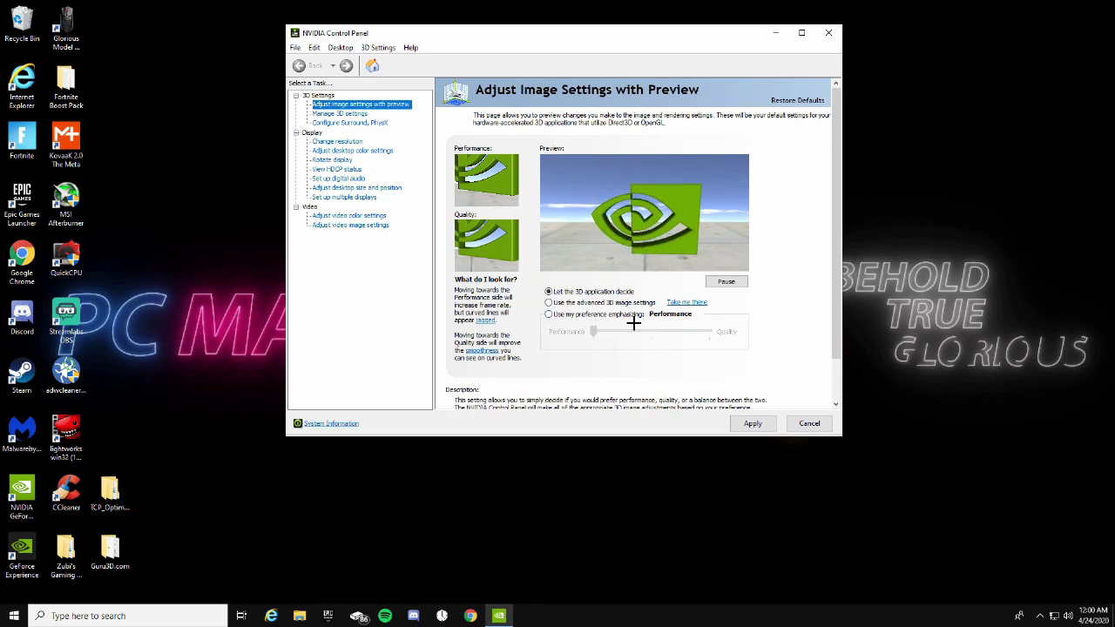
click(548, 314)
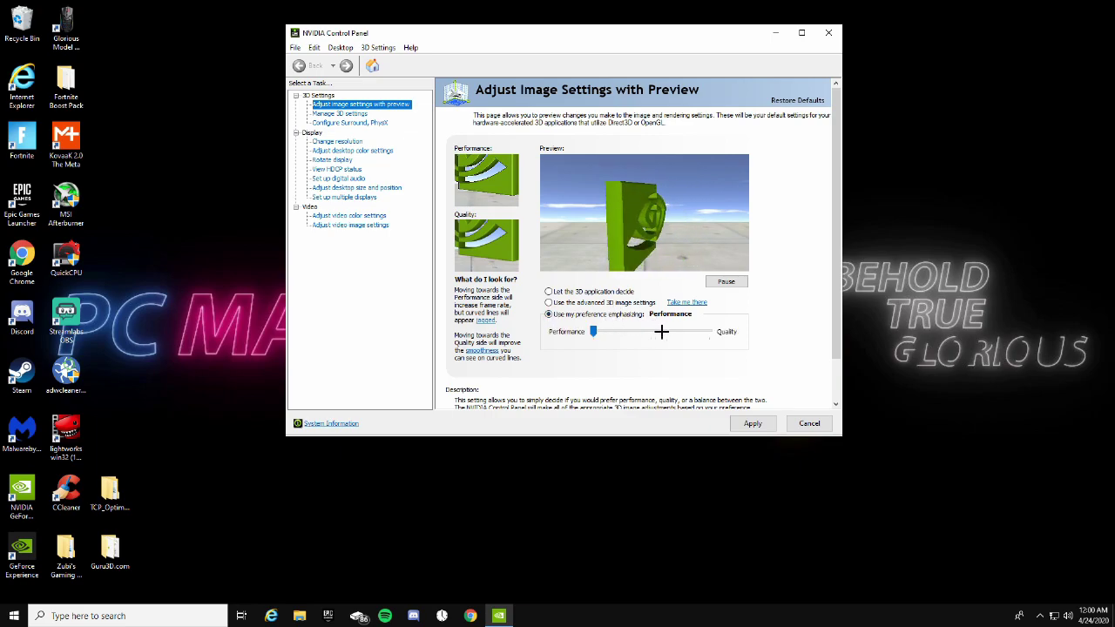
drag(595, 333, 717, 336)
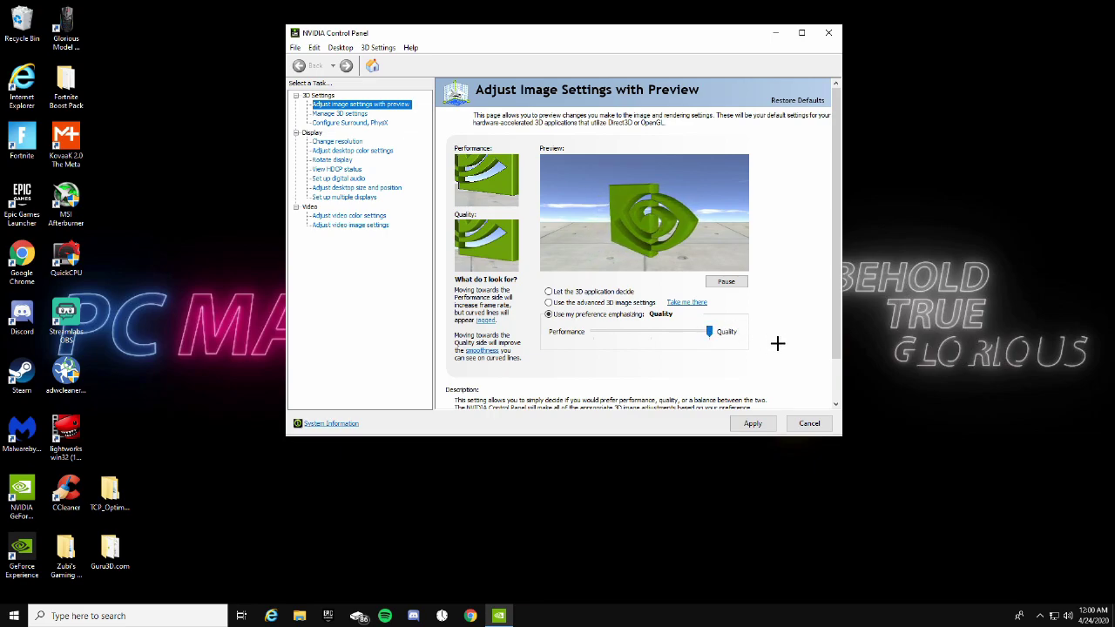
drag(708, 333, 654, 331)
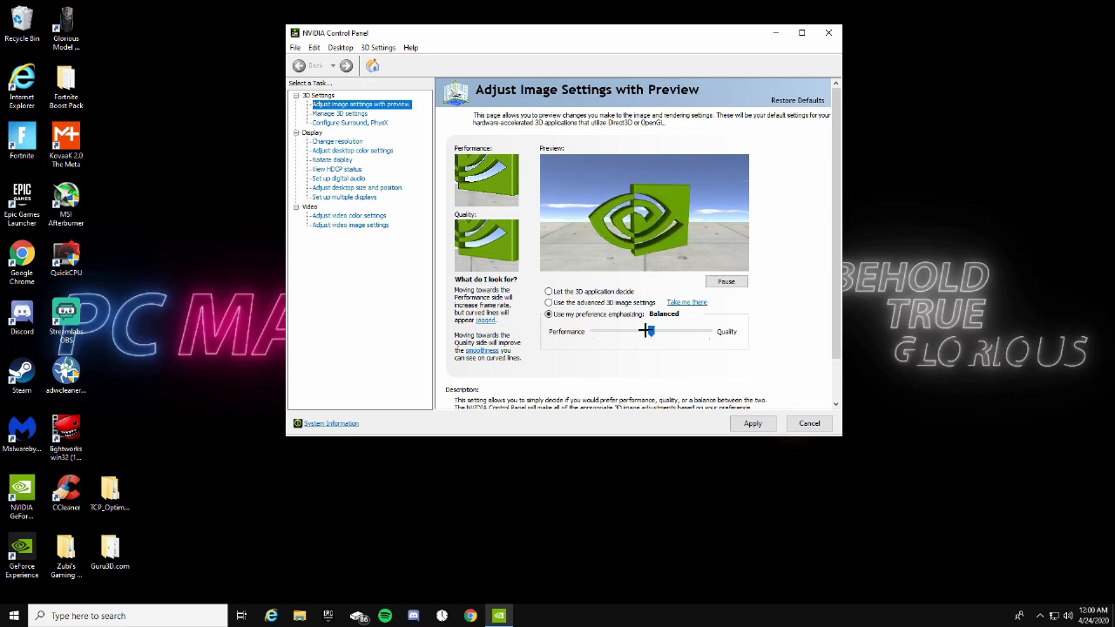
drag(650, 331, 601, 331)
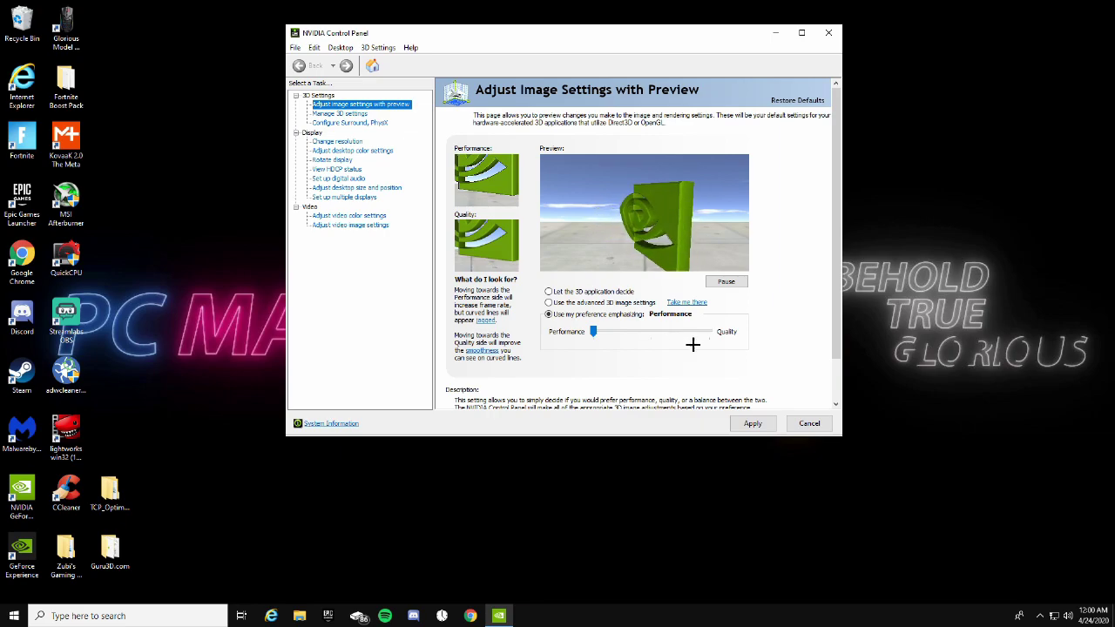
click(754, 424)
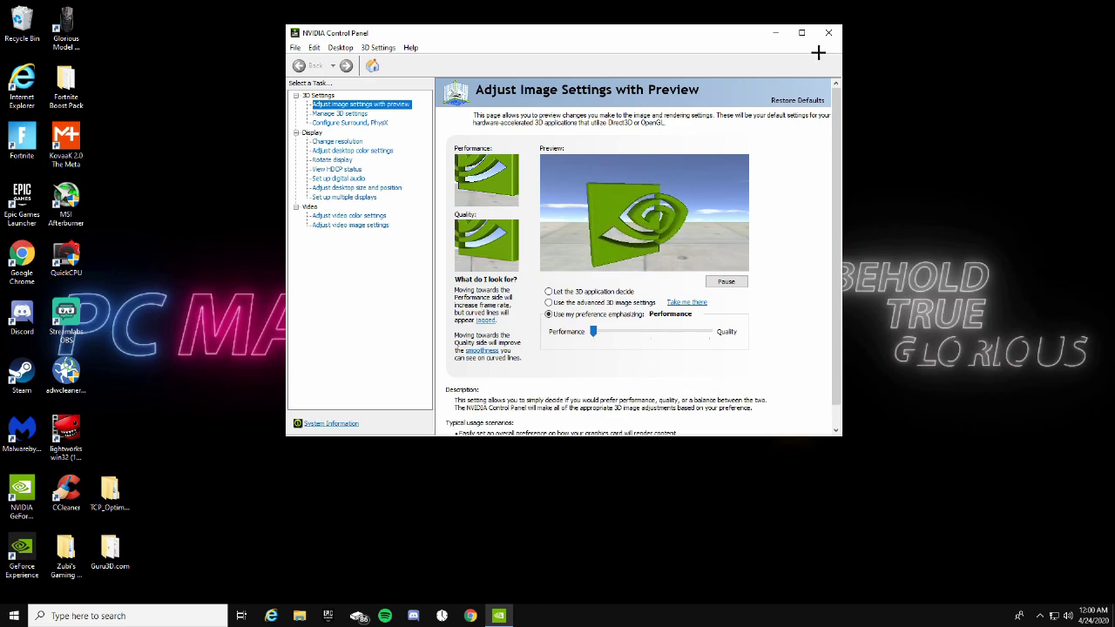
click(829, 33)
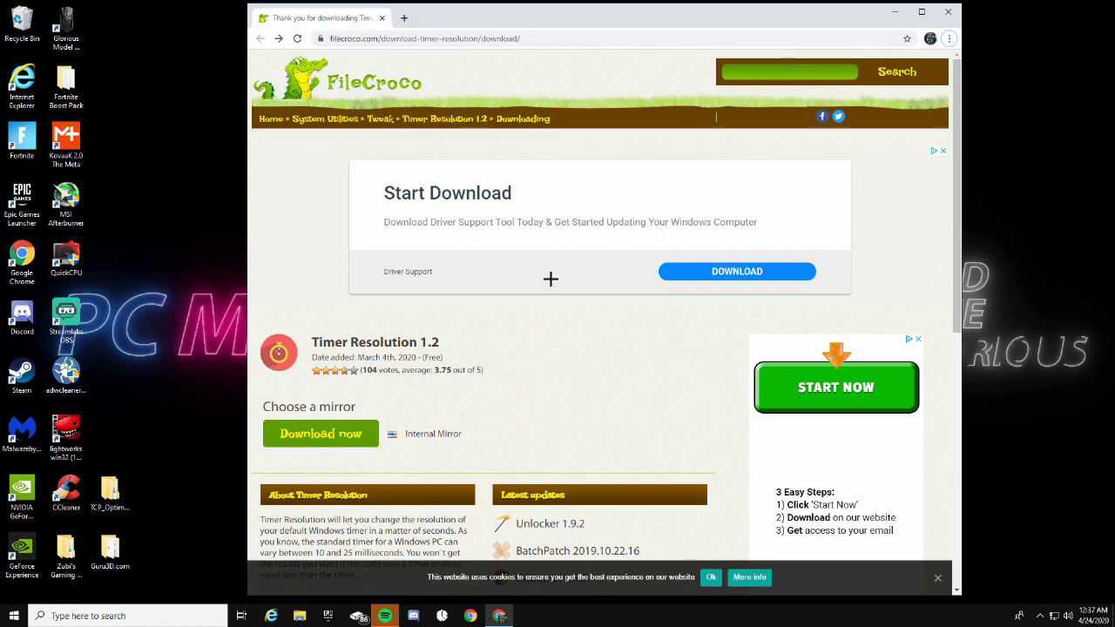
Download TimerResolution.zip from the FileCroco page, show it in its folder and close the browser.
scroll(385, 329, down, 1)
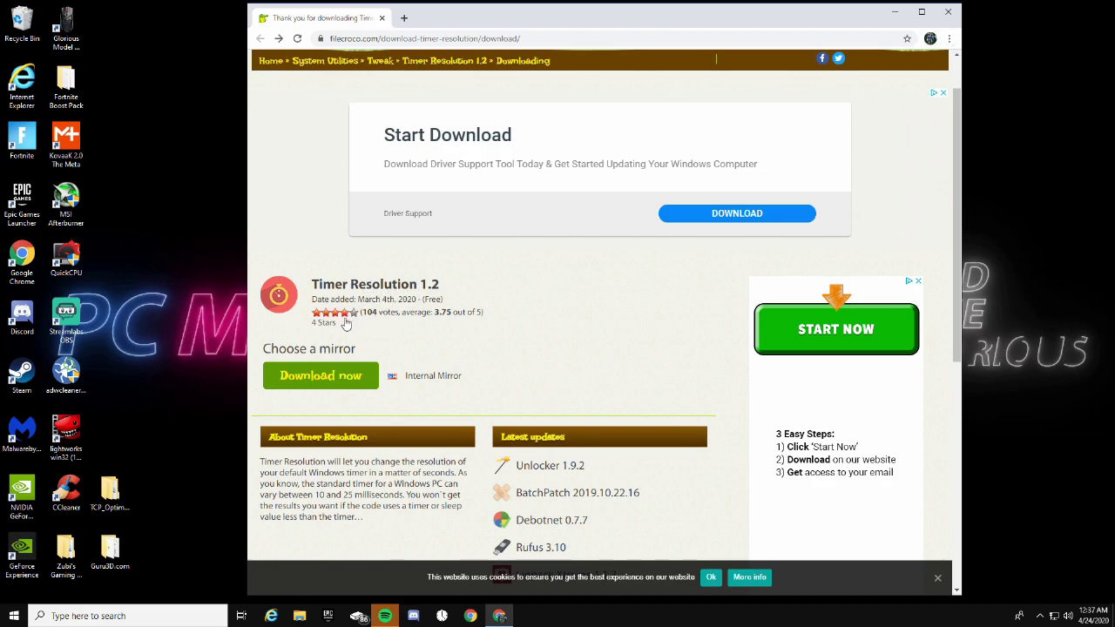
click(328, 384)
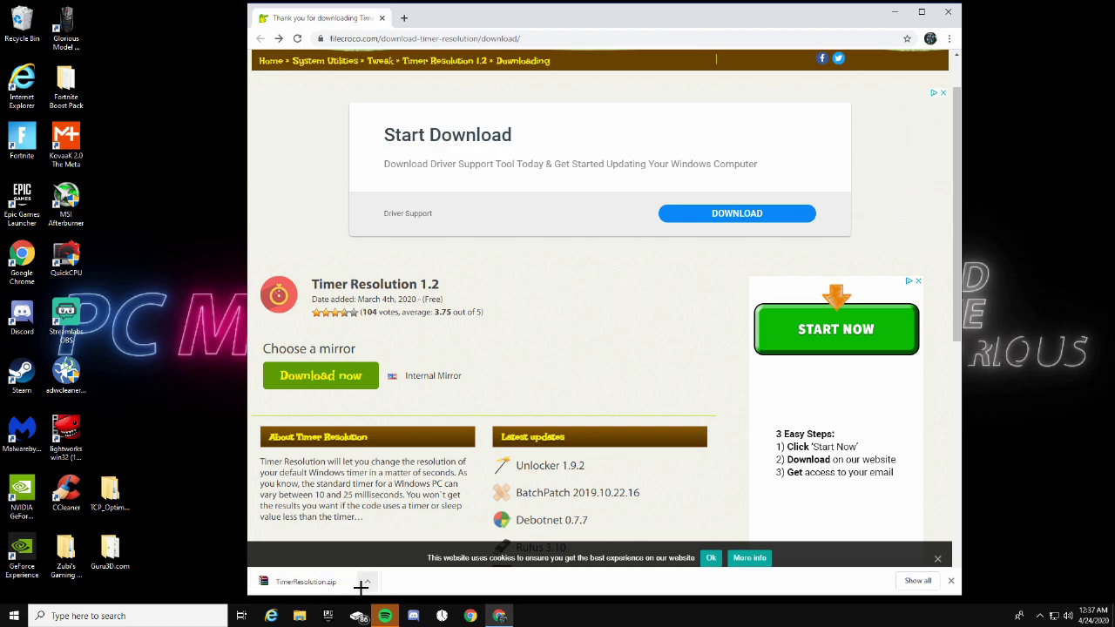
click(367, 580)
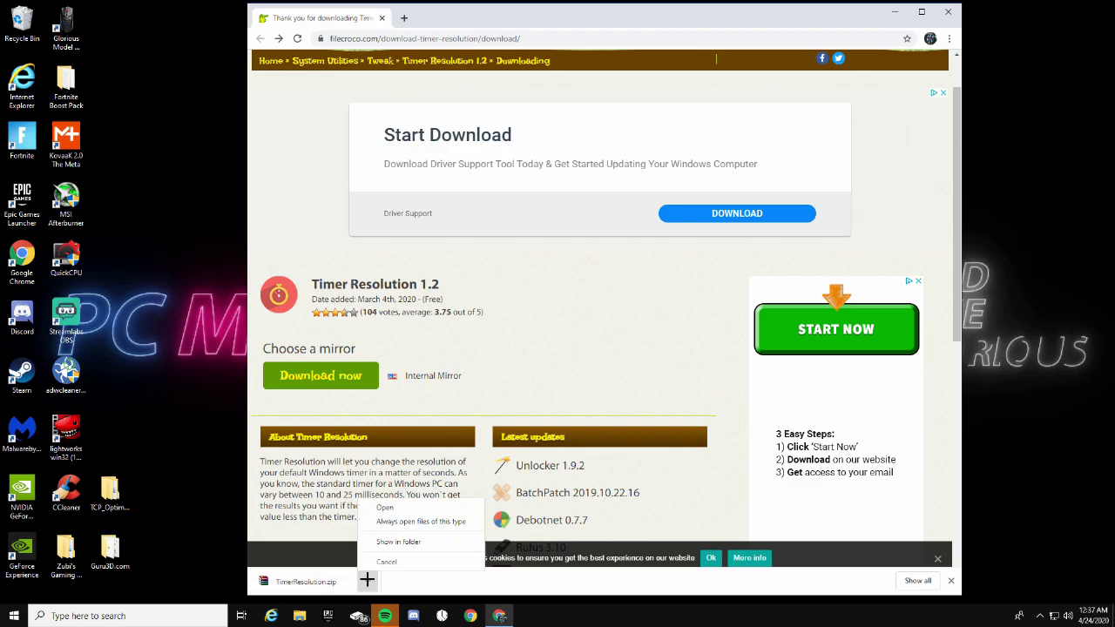
click(392, 542)
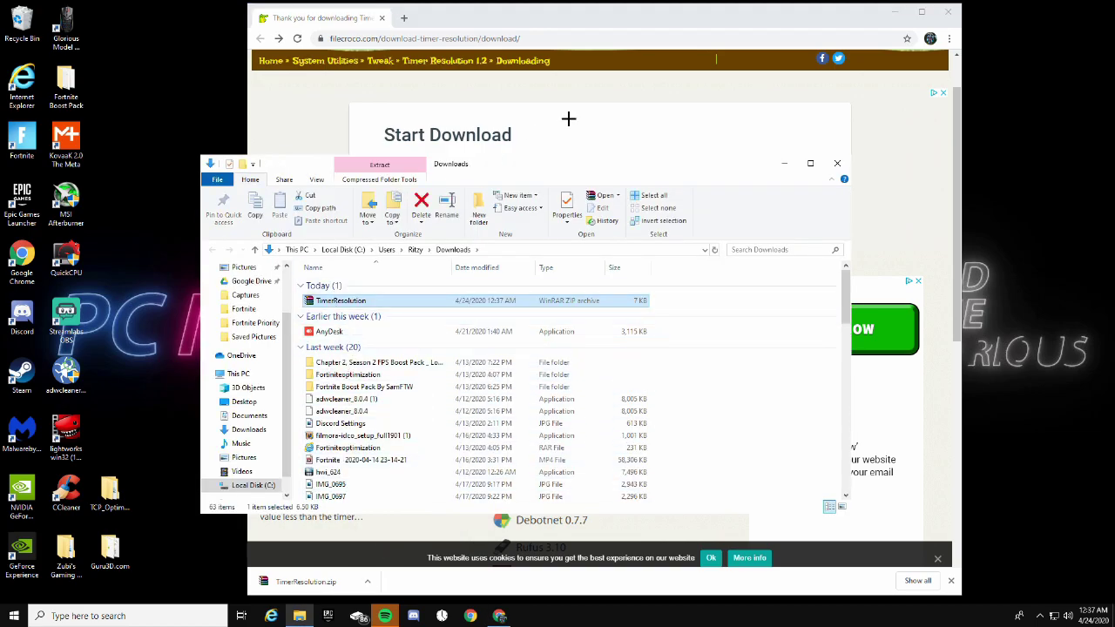
click(948, 12)
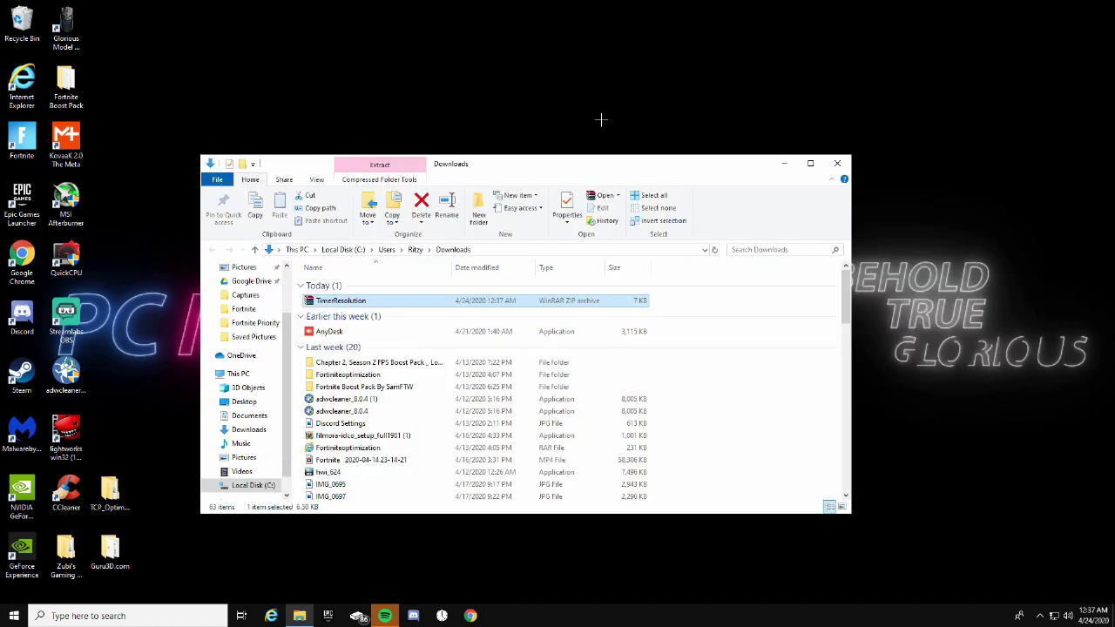
Move the TimerResolution archive to the desktop, extract it there and close the Downloads window.
drag(447, 305, 684, 87)
right_click(681, 80)
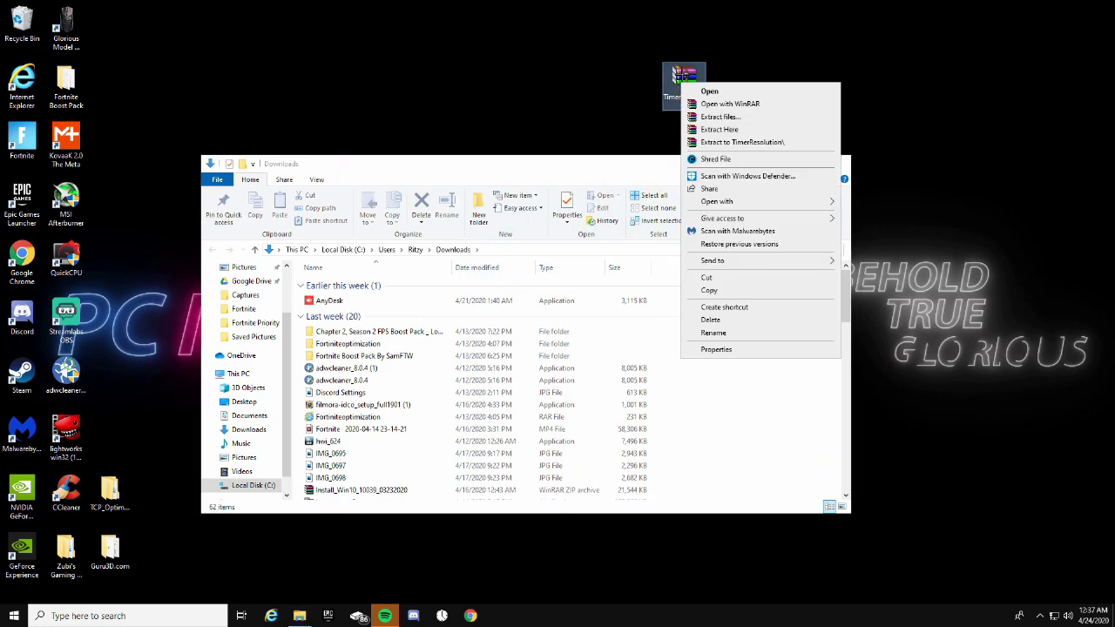
click(723, 130)
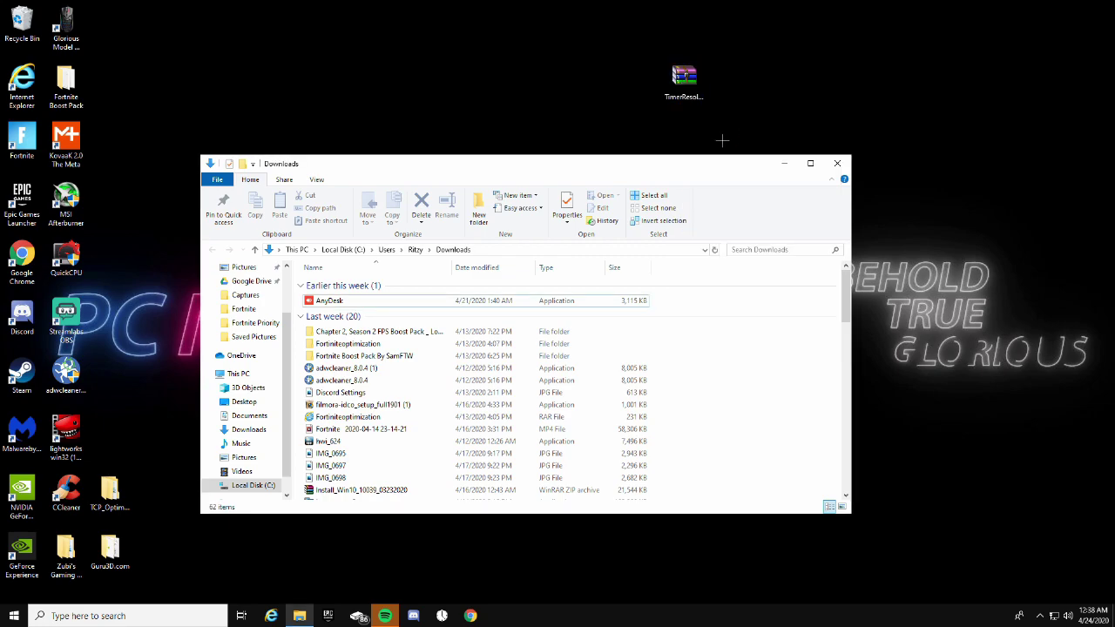
click(835, 164)
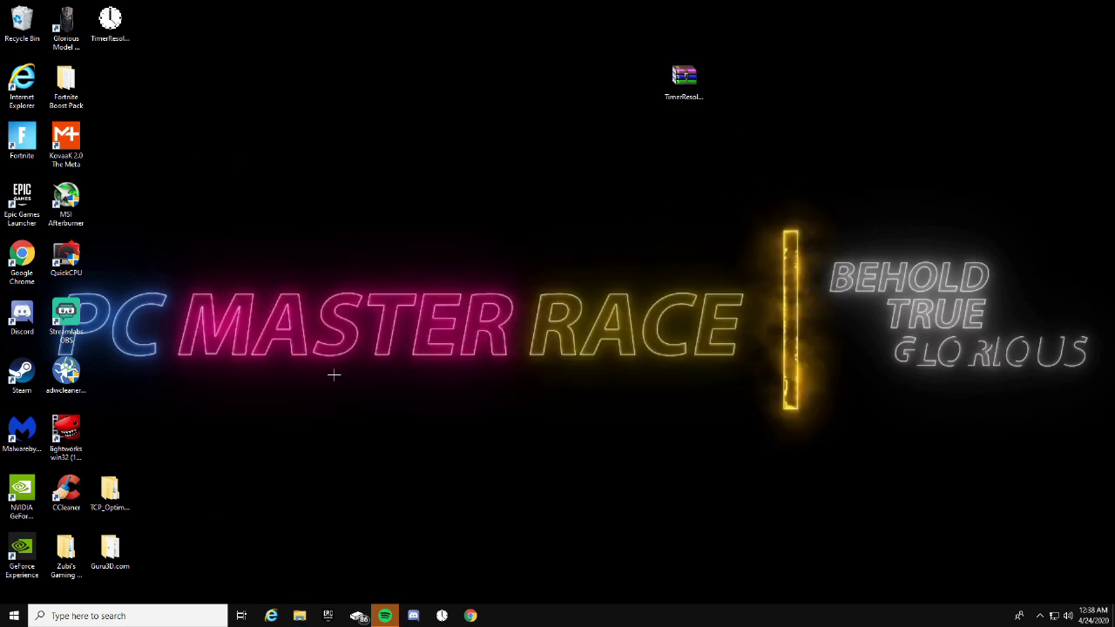
Move the extracted TimerResolution program to an open area of the desktop and delete its ZIP archive.
drag(111, 15, 376, 197)
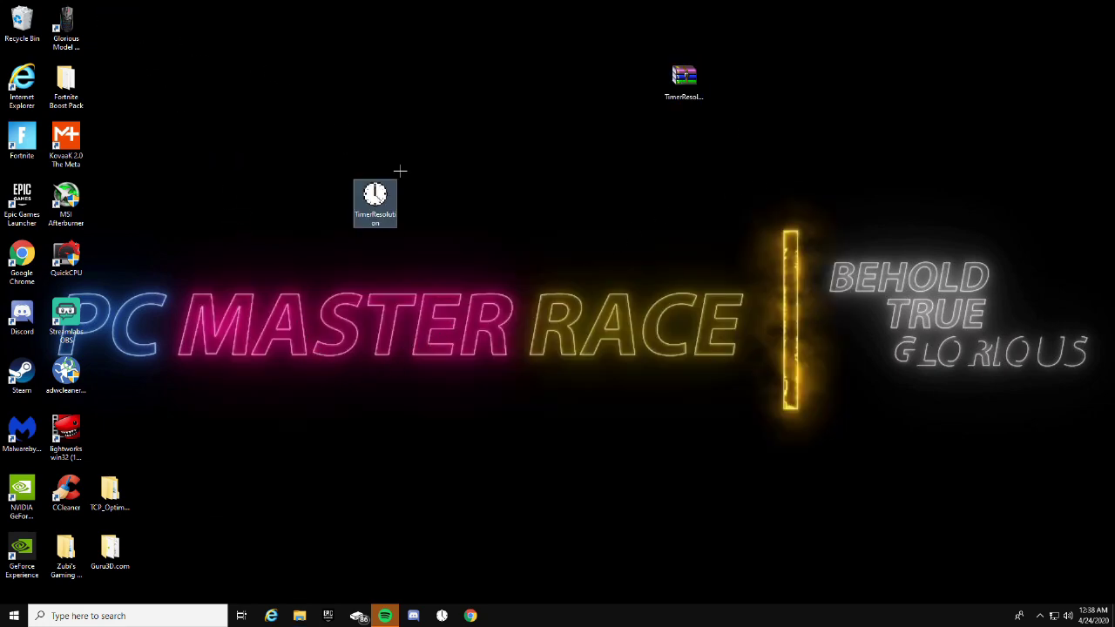
click(685, 82)
right_click(685, 83)
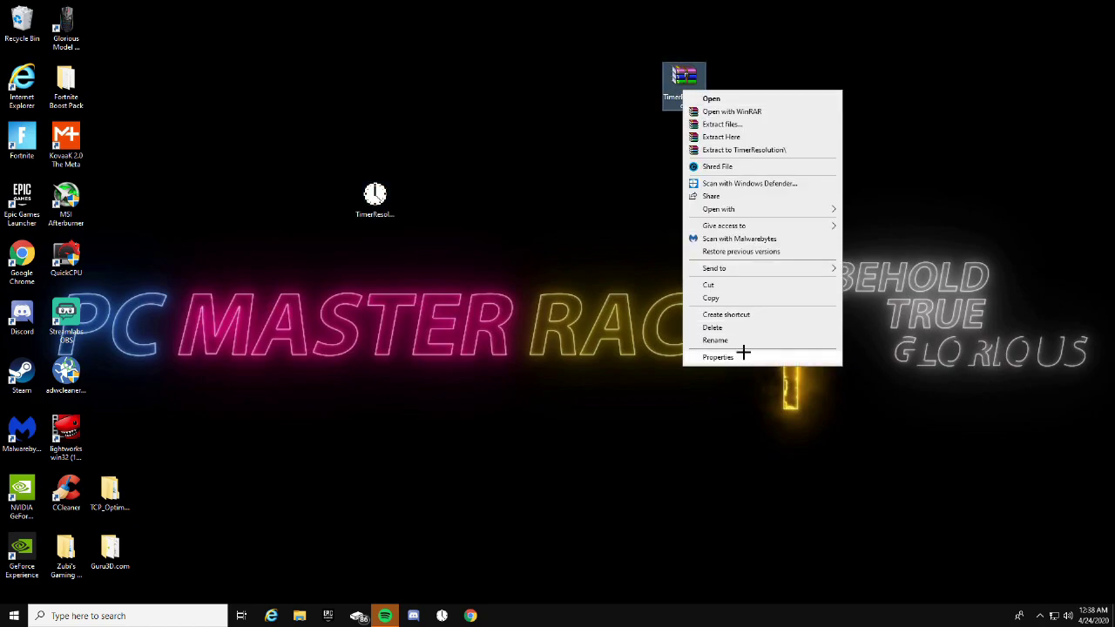
click(708, 334)
Launch and close the extracted TimerResolution program, and place its icon beside the Fortnite Boost Pack folder.
double_click(375, 196)
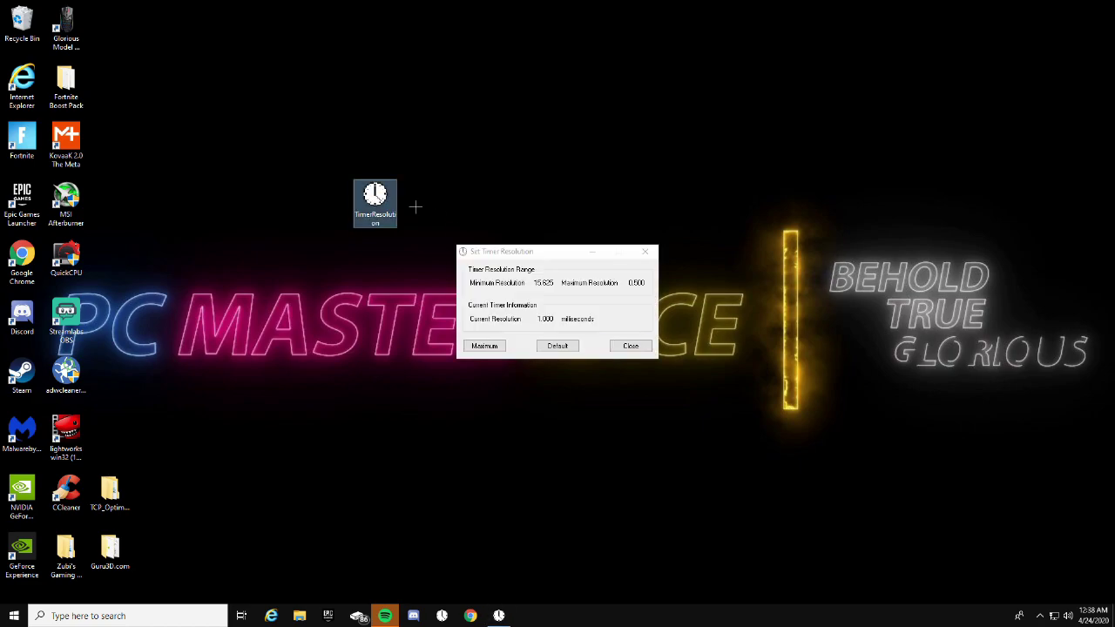
click(644, 251)
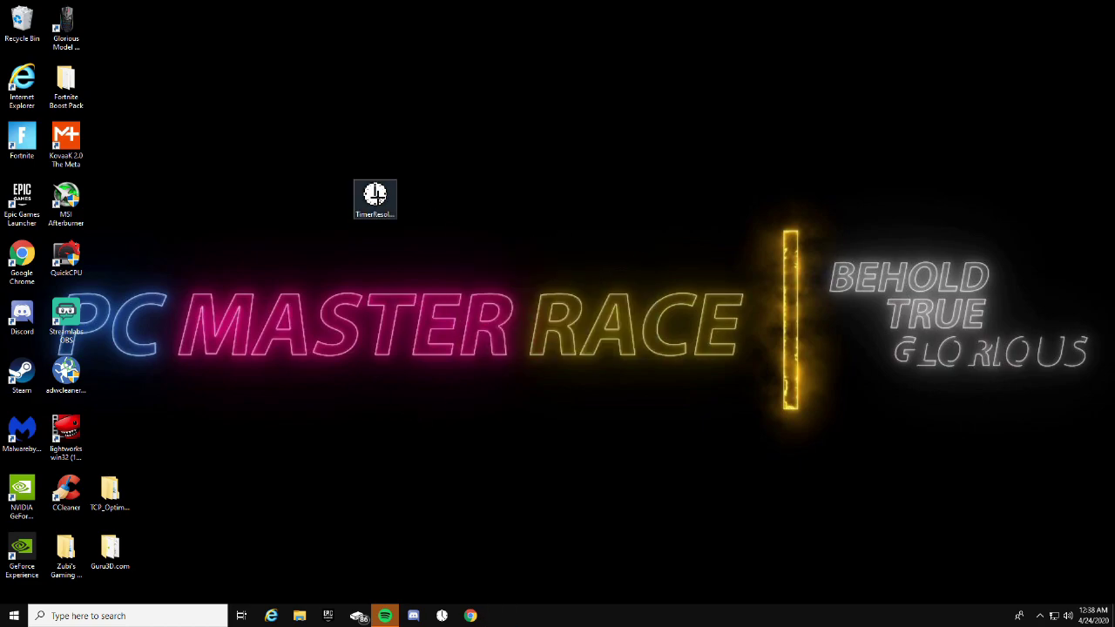
drag(122, 83, 122, 85)
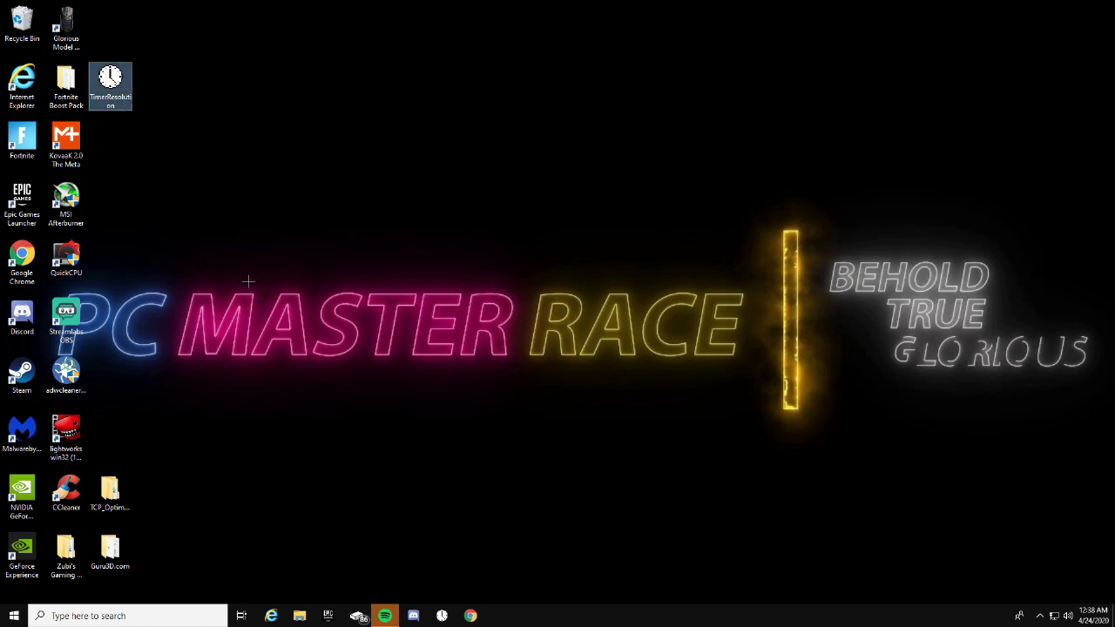
Open the pinned copy of Timer Resolution and delete the extra TimerResolution program from the desktop.
click(442, 616)
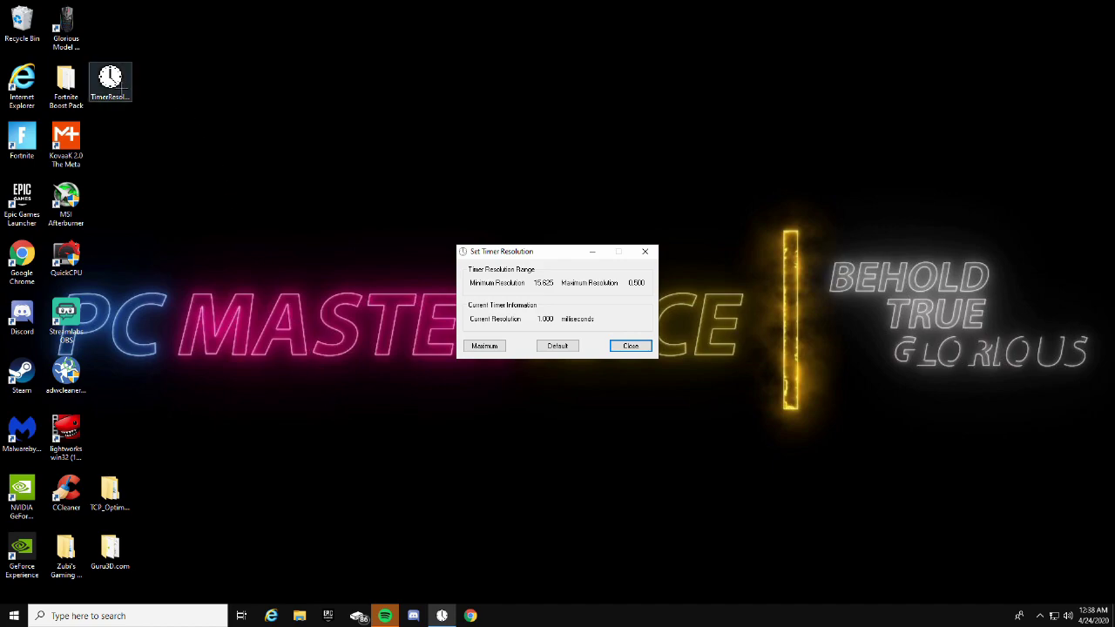
right_click(122, 88)
click(160, 364)
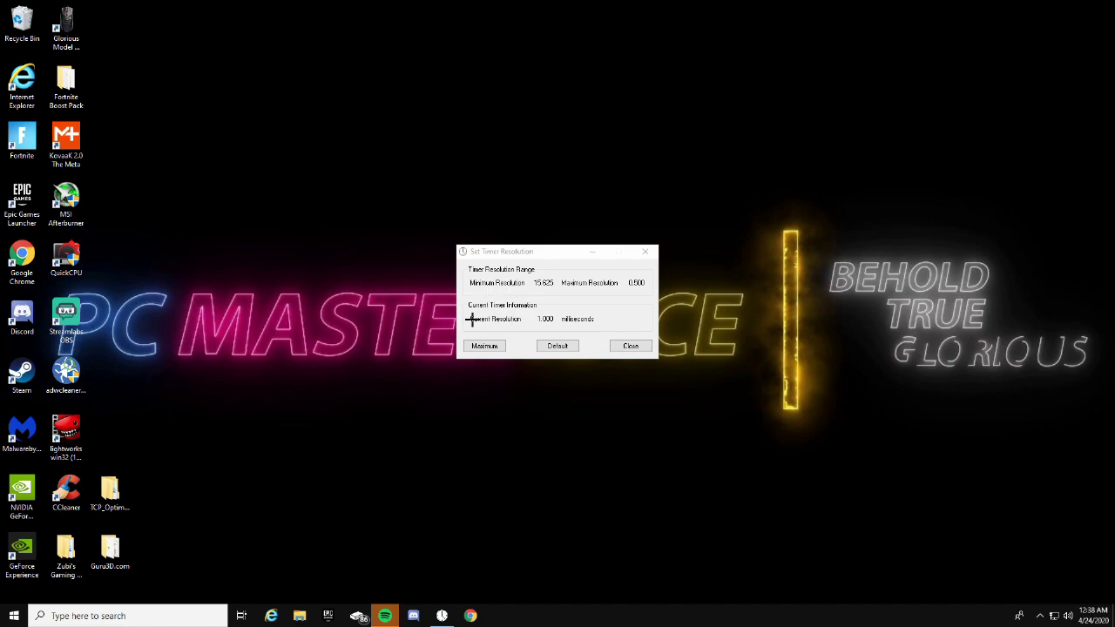
Switch the timer resolution to Default and then to Maximum, and minimize the Set Timer Resolution window.
click(538, 346)
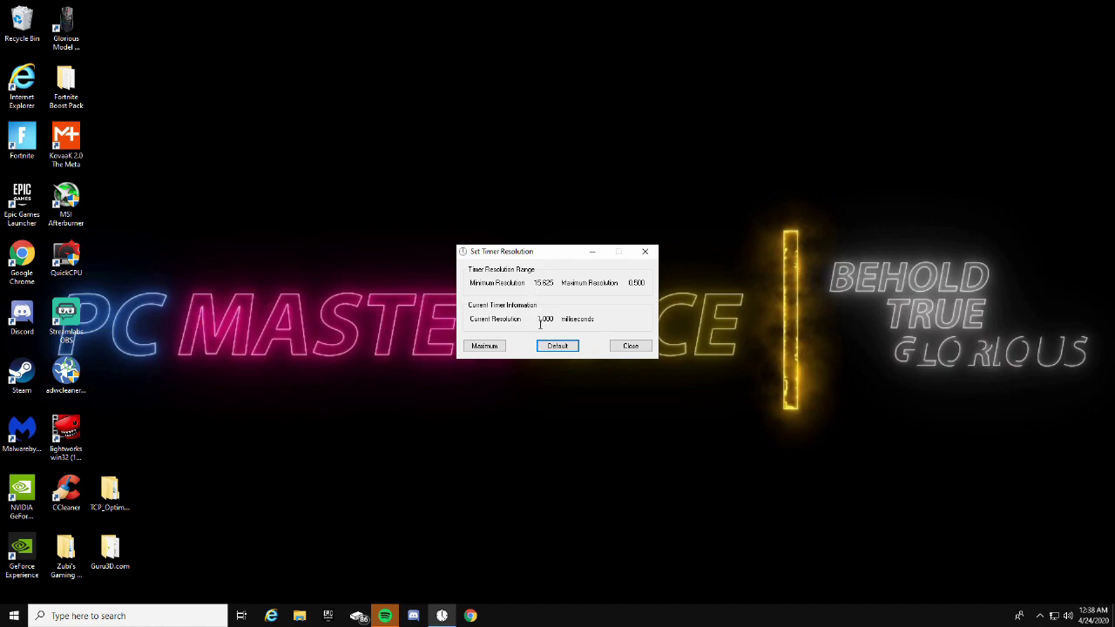
click(485, 347)
click(592, 253)
Restore the minimized Set Timer Resolution window and close it.
mouse_move(388, 612)
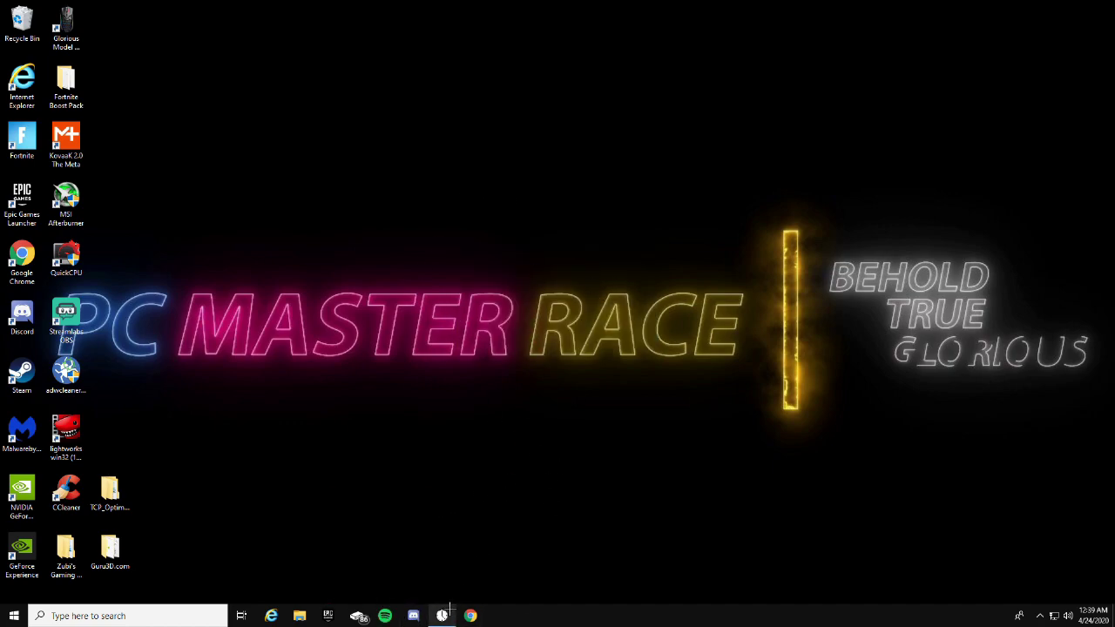
mouse_move(442, 612)
click(447, 581)
drag(551, 256, 557, 234)
click(636, 234)
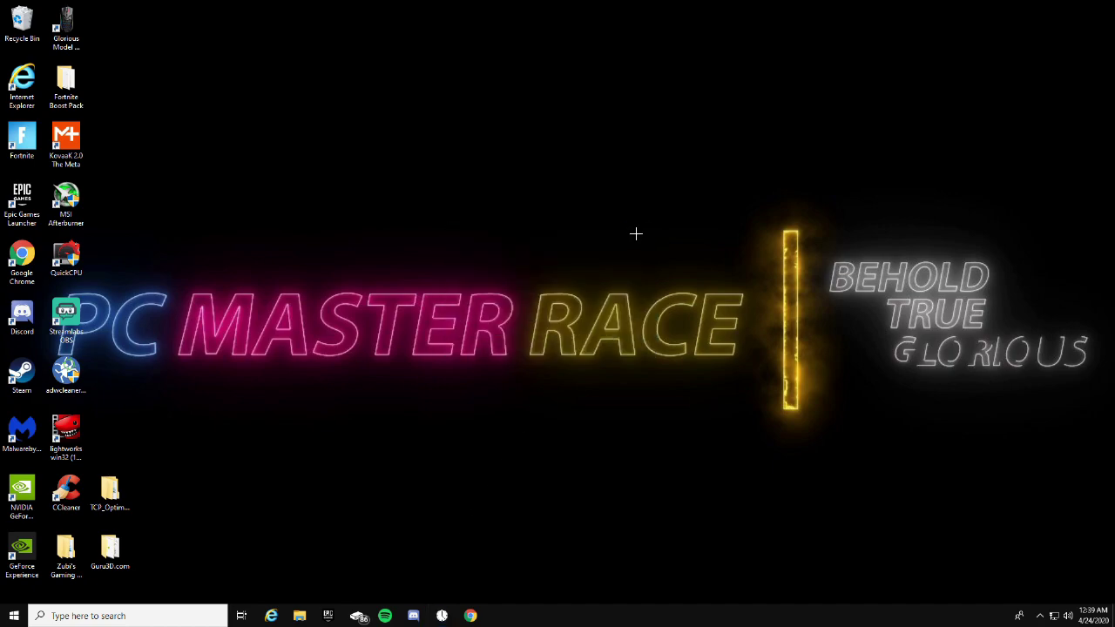